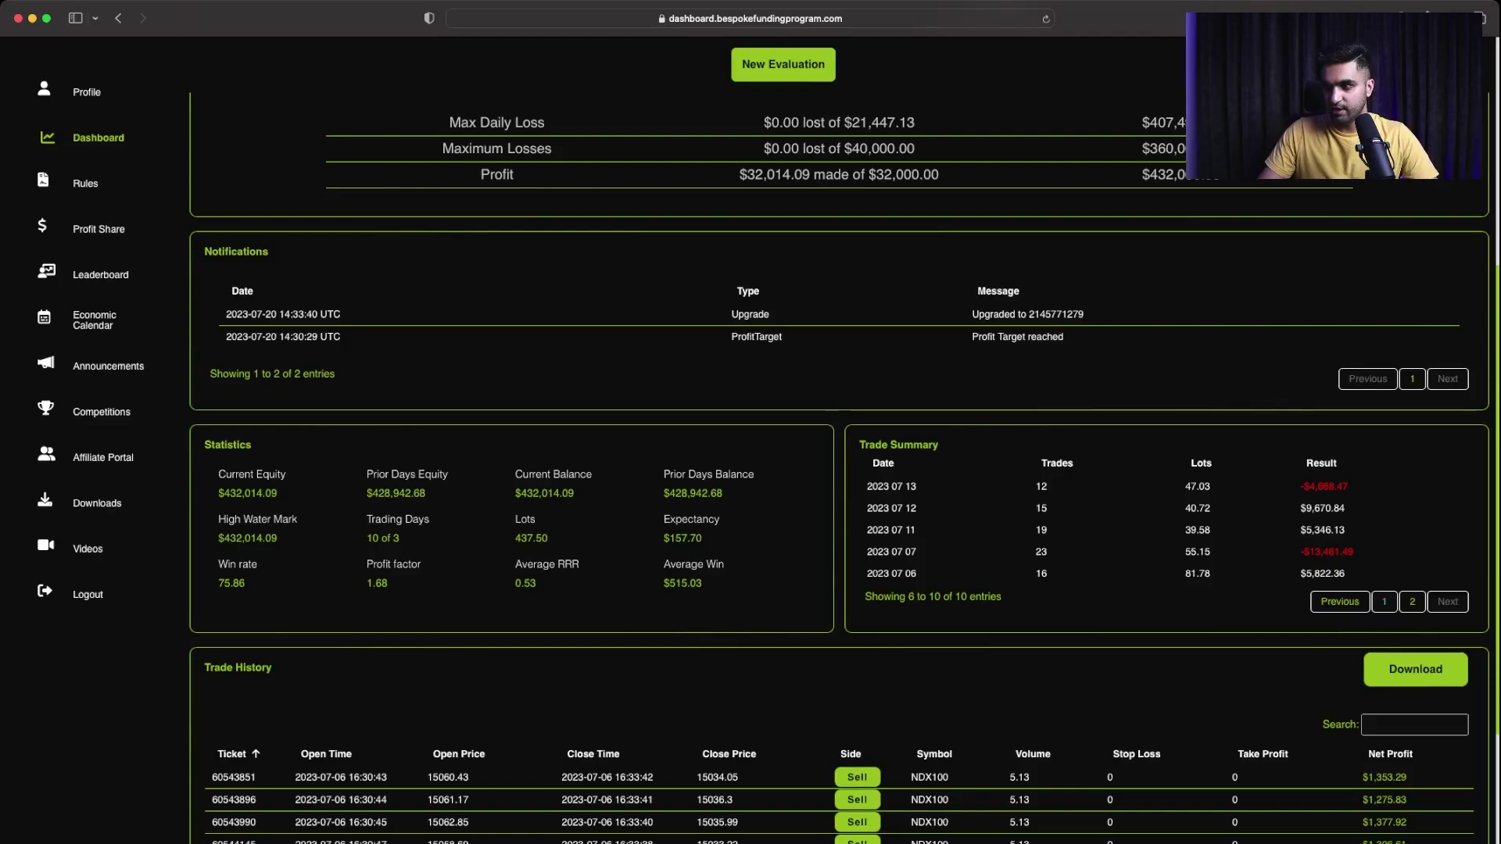
Show page 1 of the Trade Summary for the 100K account
left_click(1340, 601)
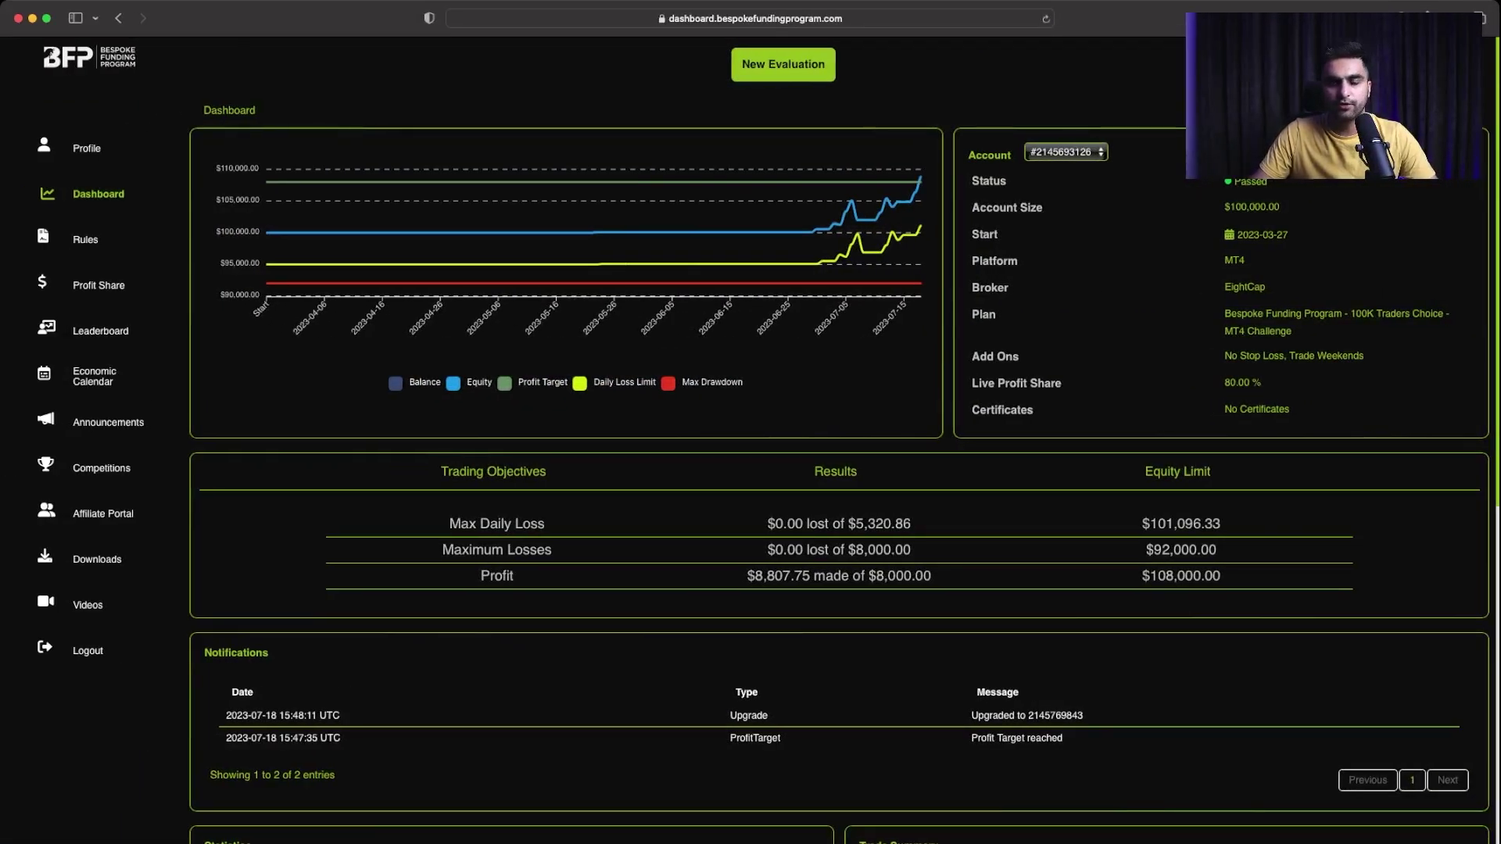
Scroll down through the 100K account's dashboard statistics
scroll(836, 469, "down", 8)
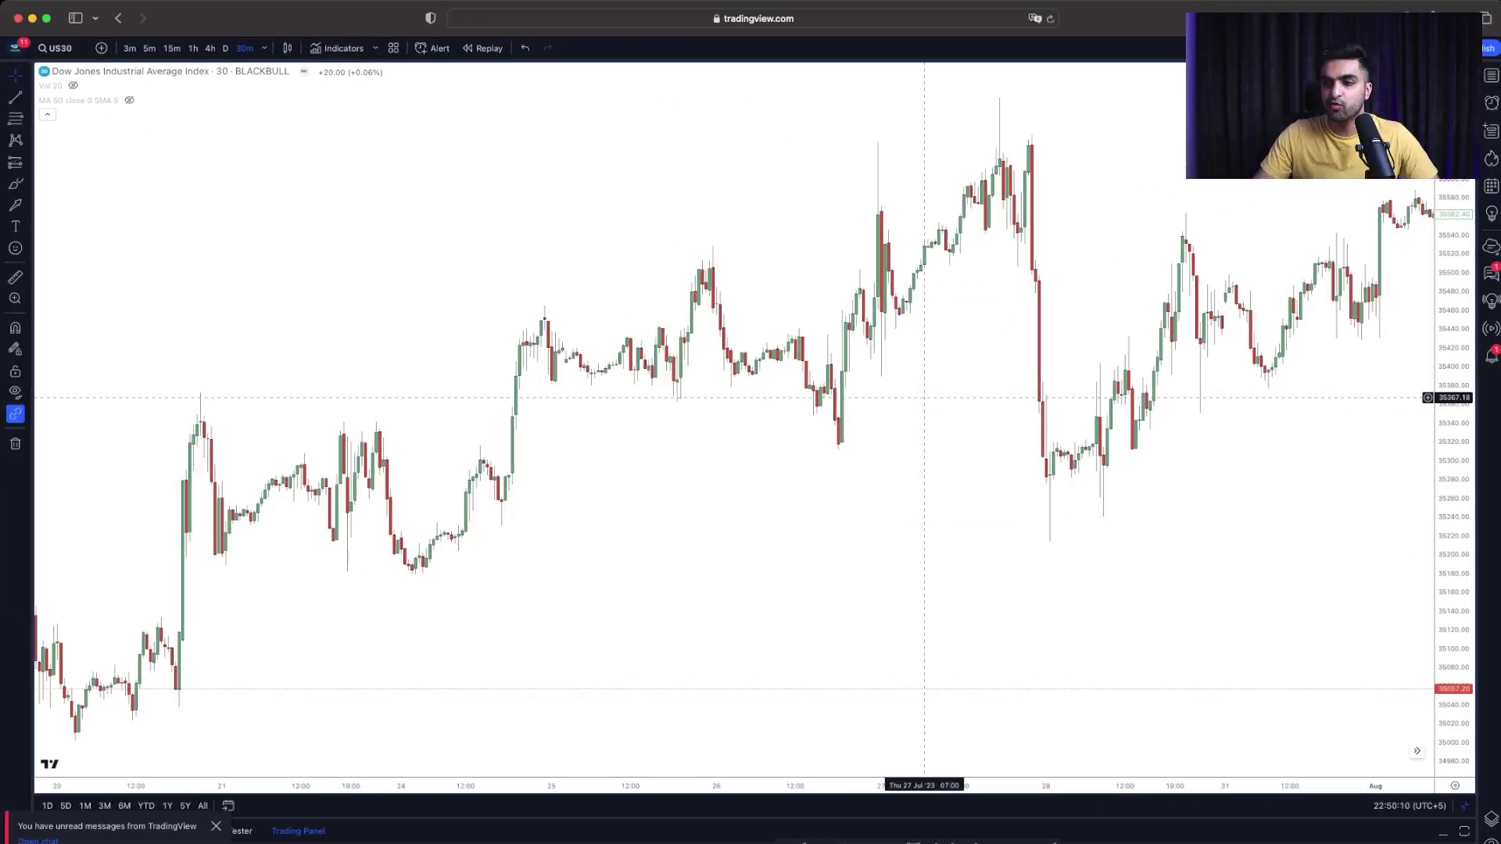
Pan the 30-minute US30 chart to the late-July to early-August candles
scroll(570, 523, "left", 5)
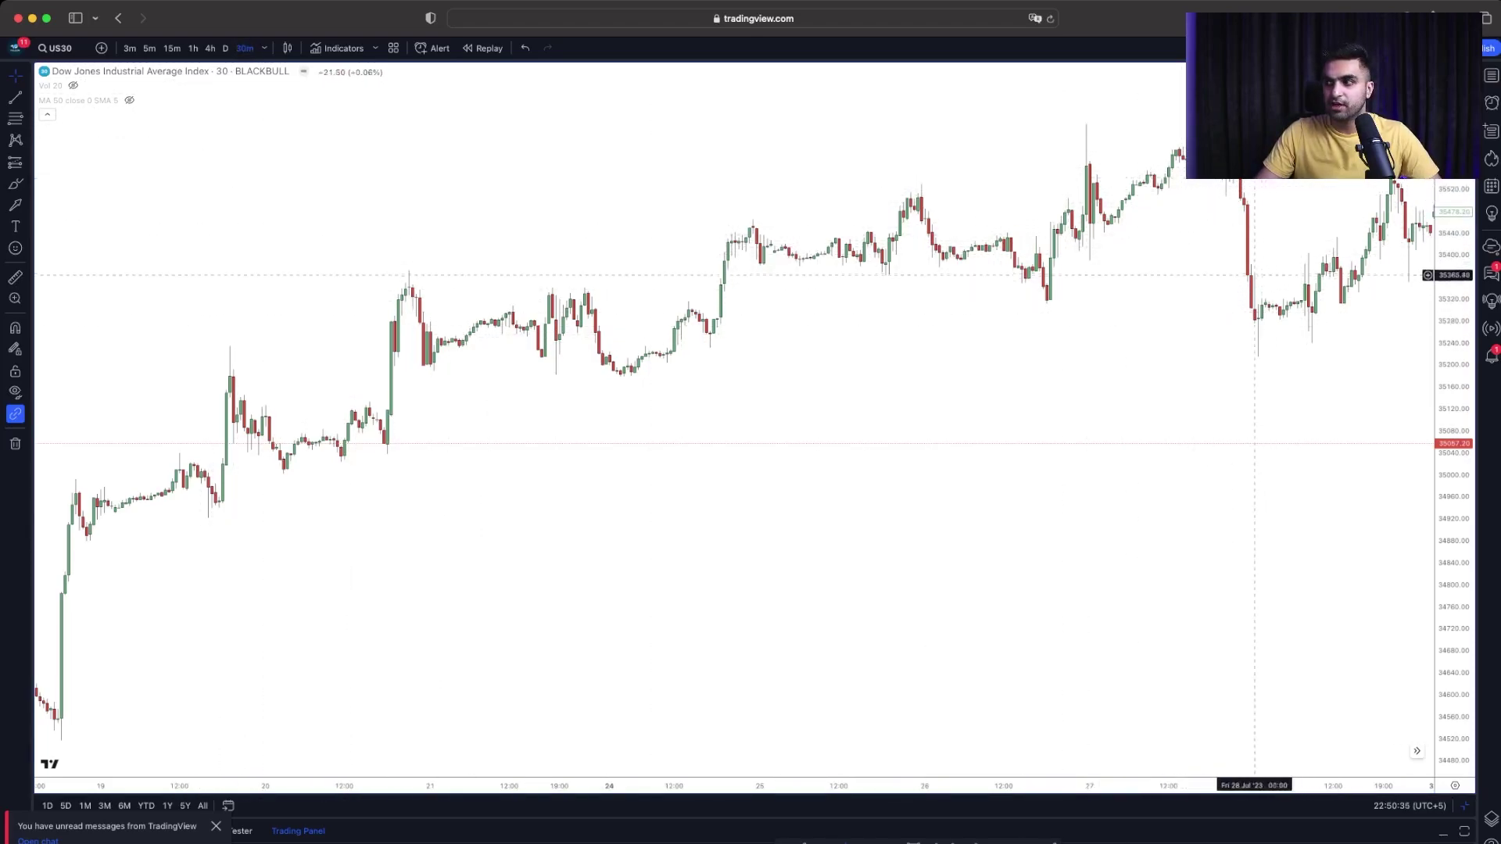
left_click_drag(1251, 275, 946, 227)
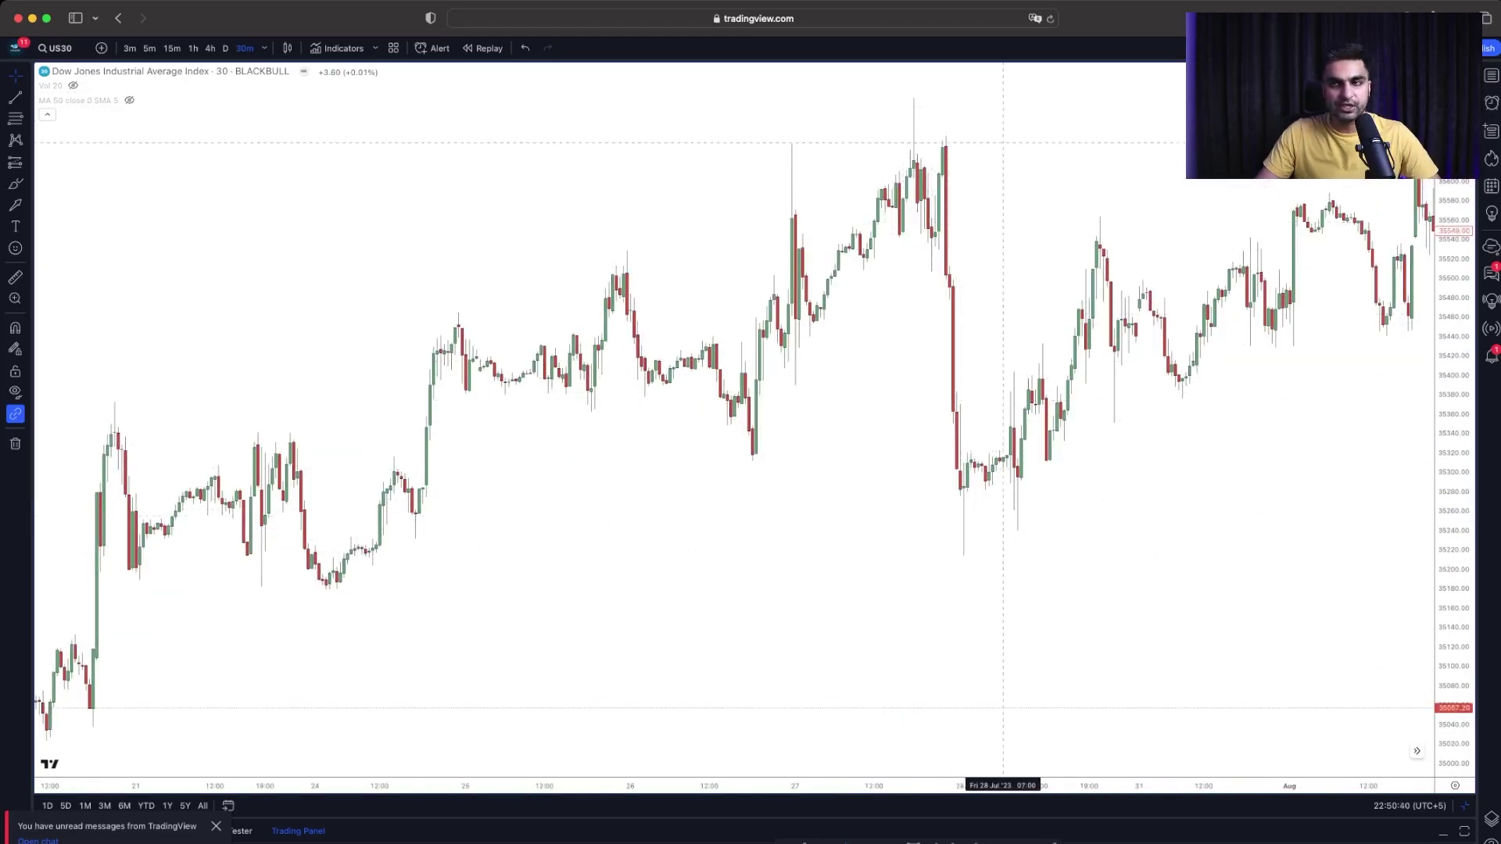
Switch US30 to 15-minute candles centred on the 26–31 July range and the 27 July drop
left_click(172, 47)
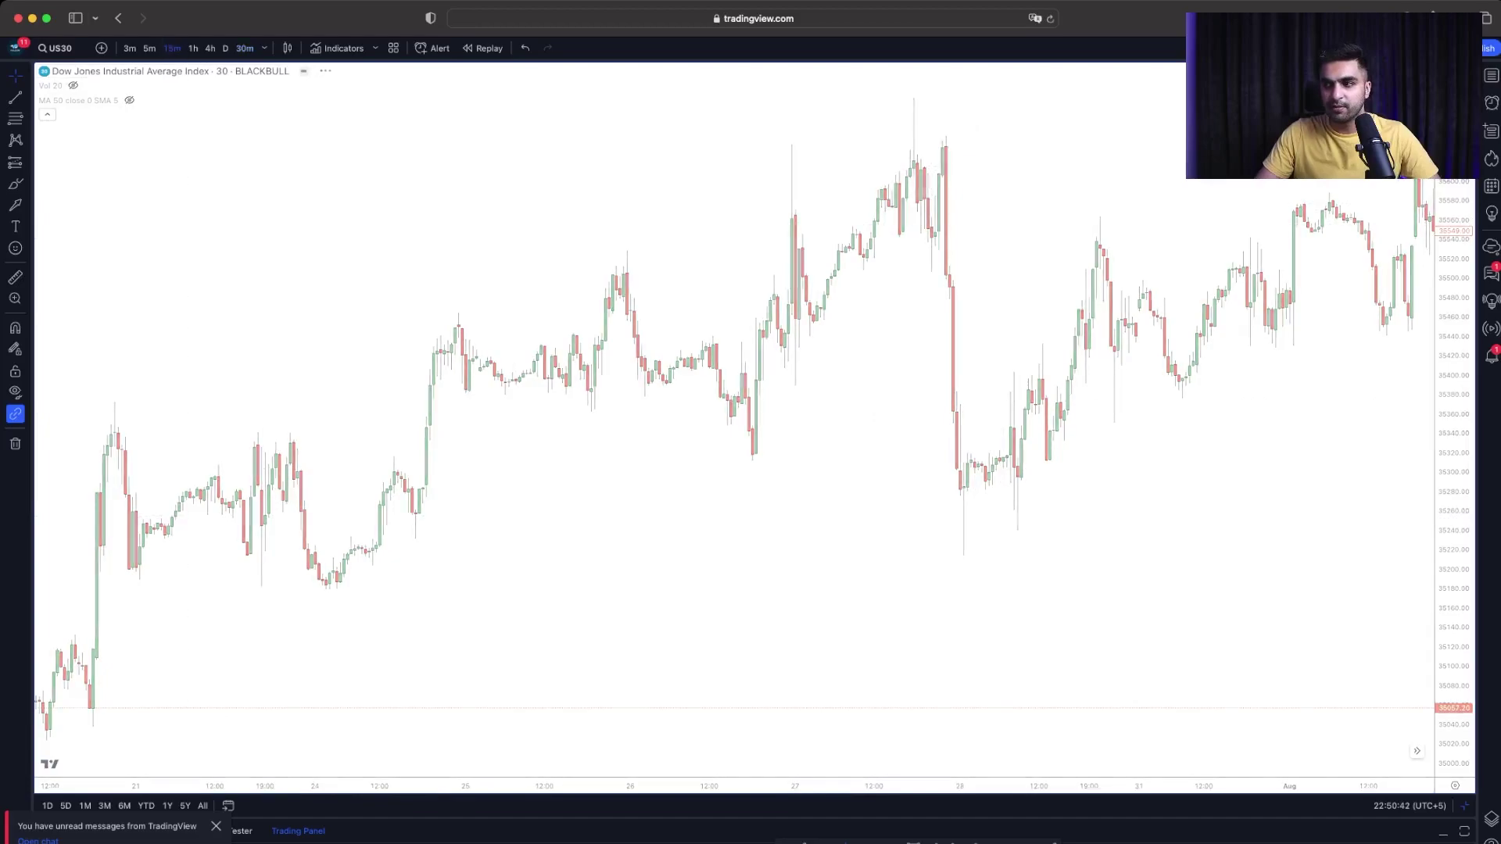
scroll(516, 212, "left", 15)
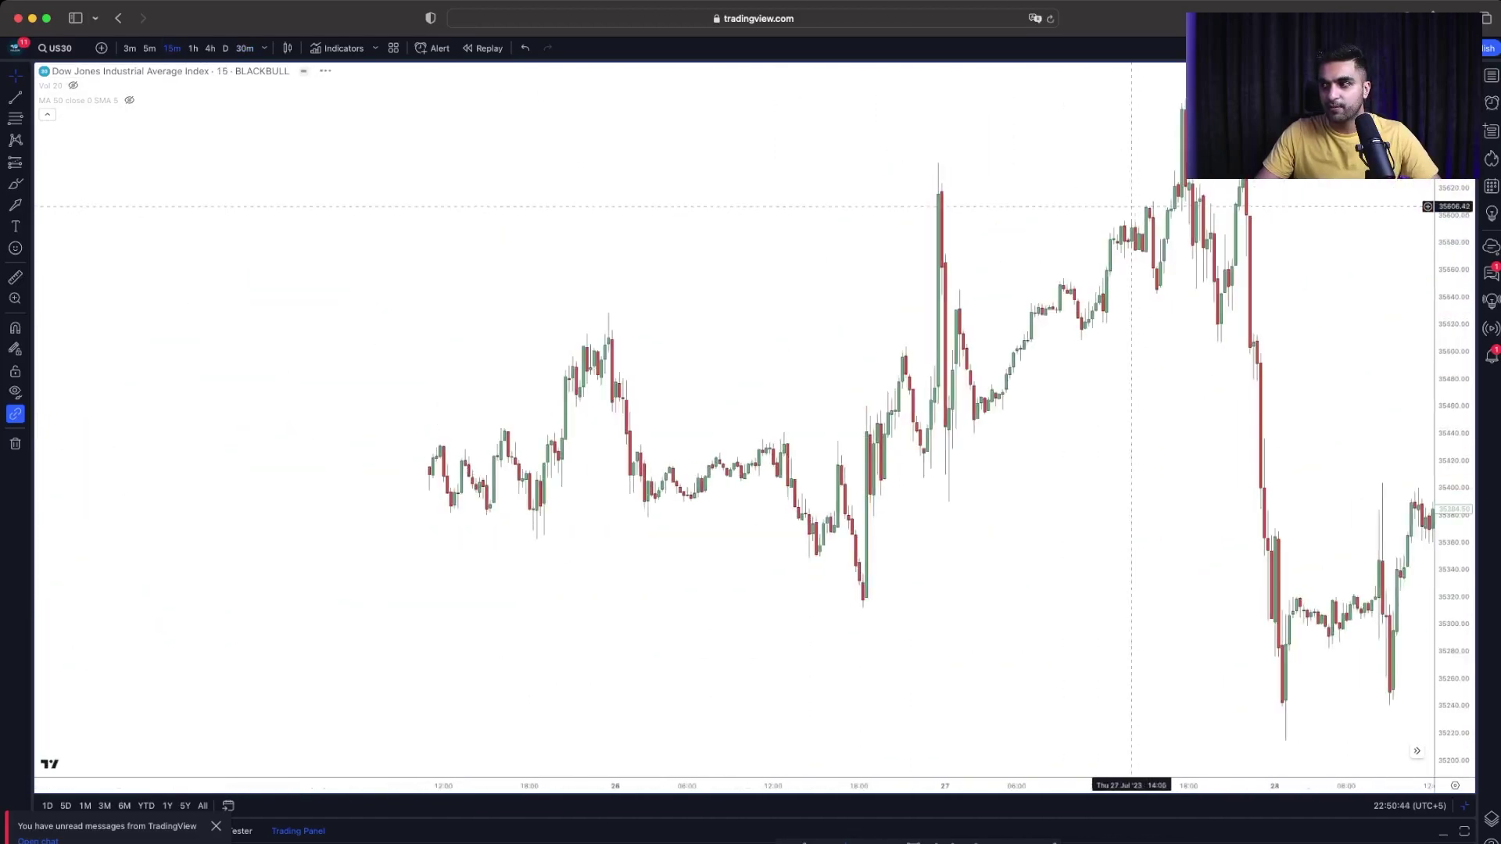
scroll(946, 229, "right", 5)
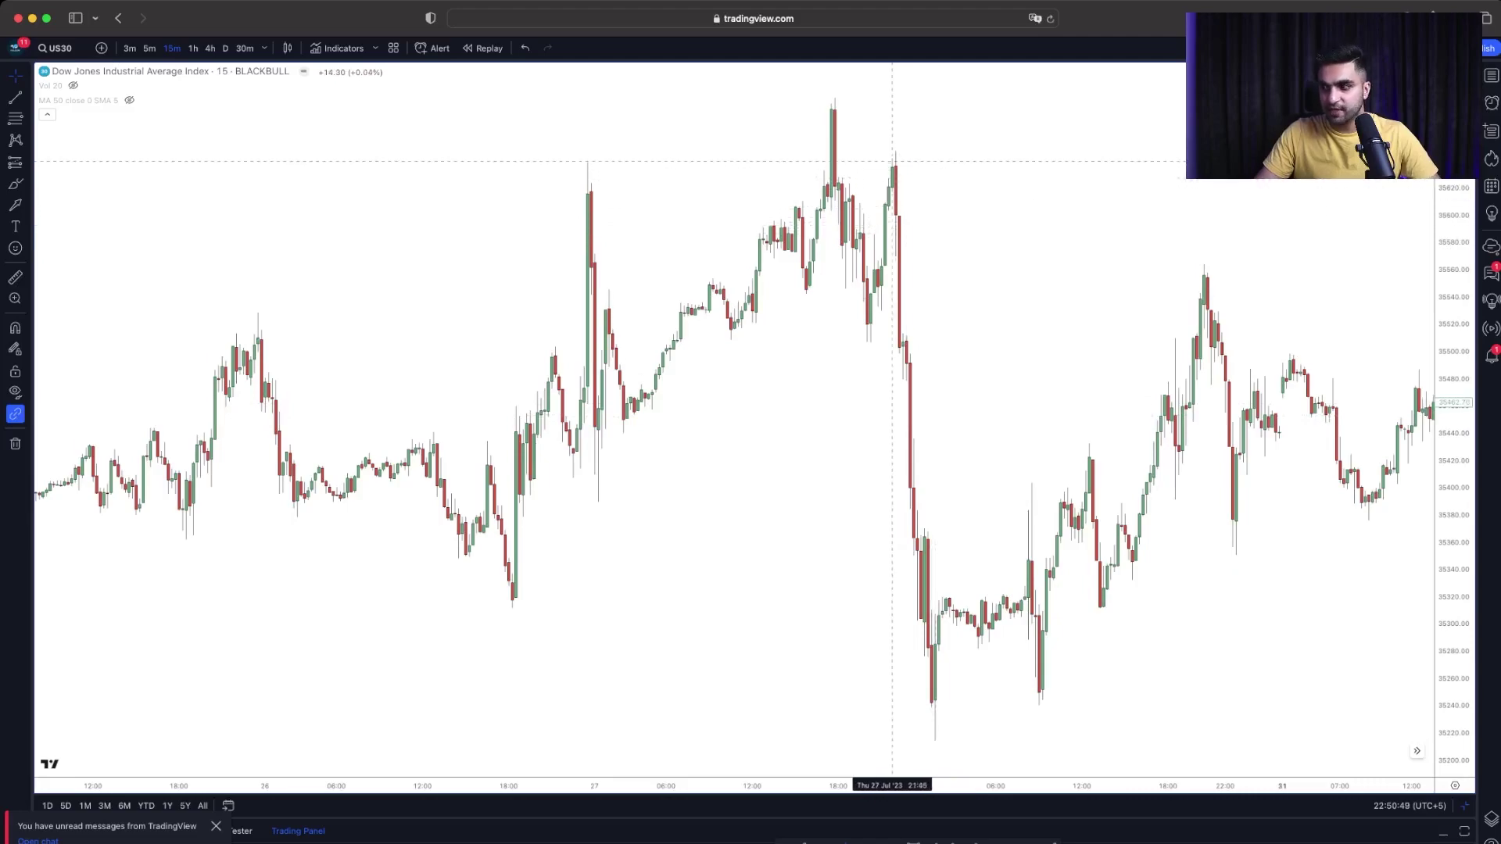
key("alt+shift+r")
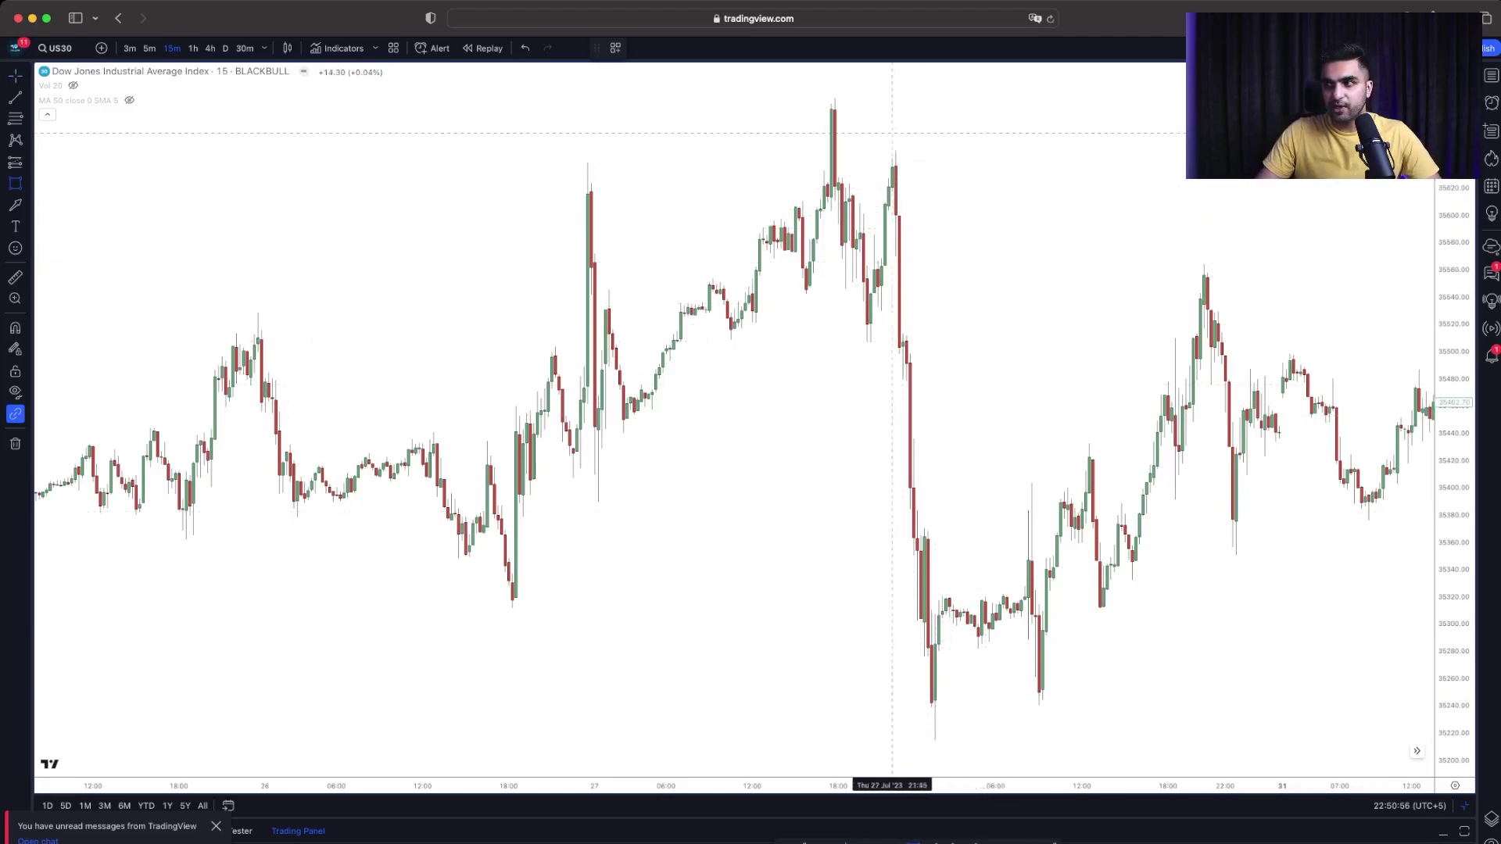
Drag a red rectangle across the 27 July highs, extending right just below the peak
left_click(860, 146)
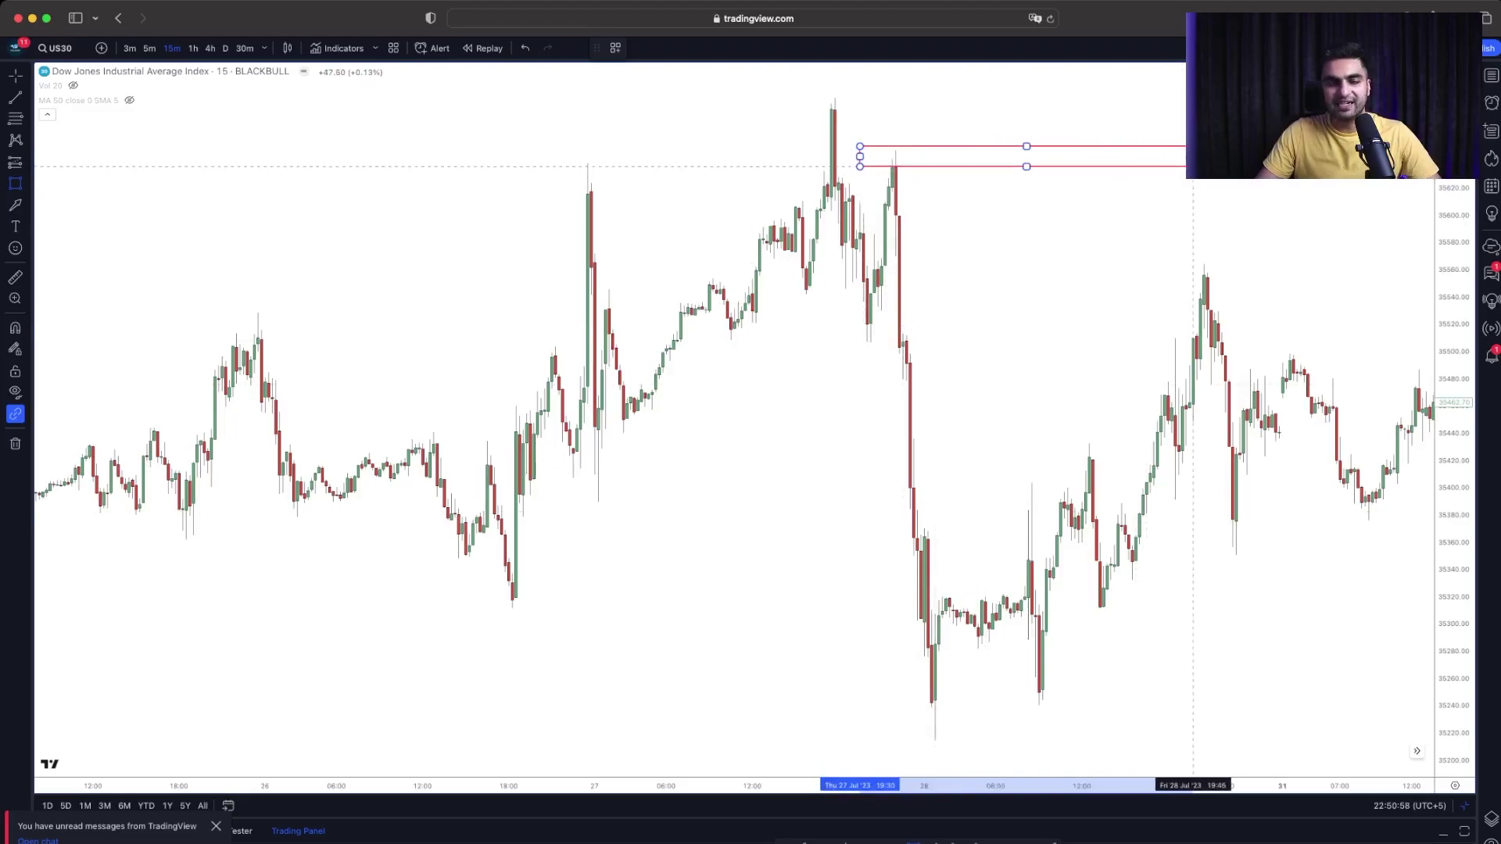
key("Escape")
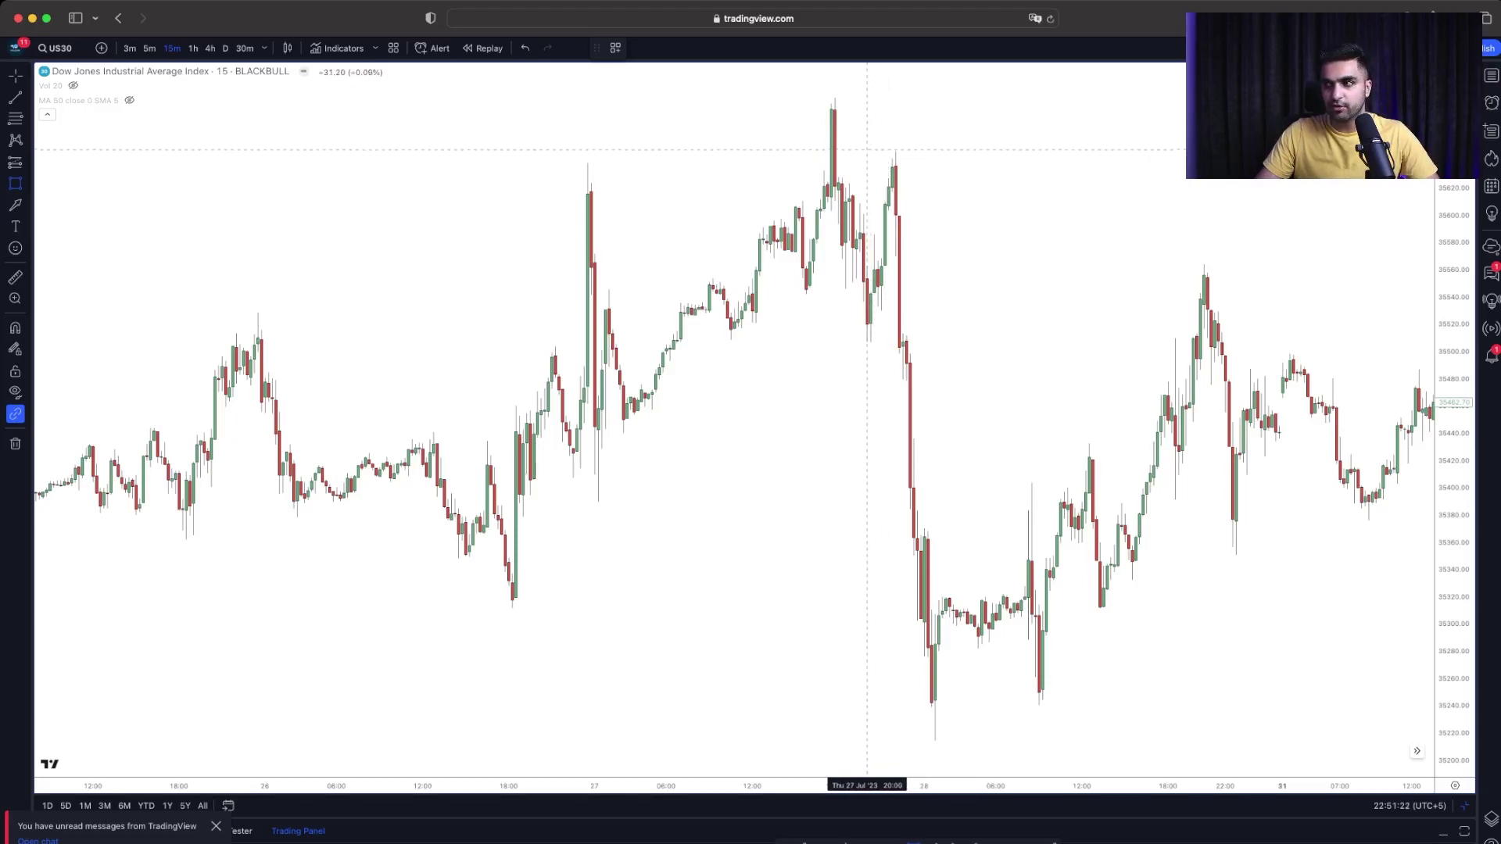
left_click_drag(866, 149, 1399, 168)
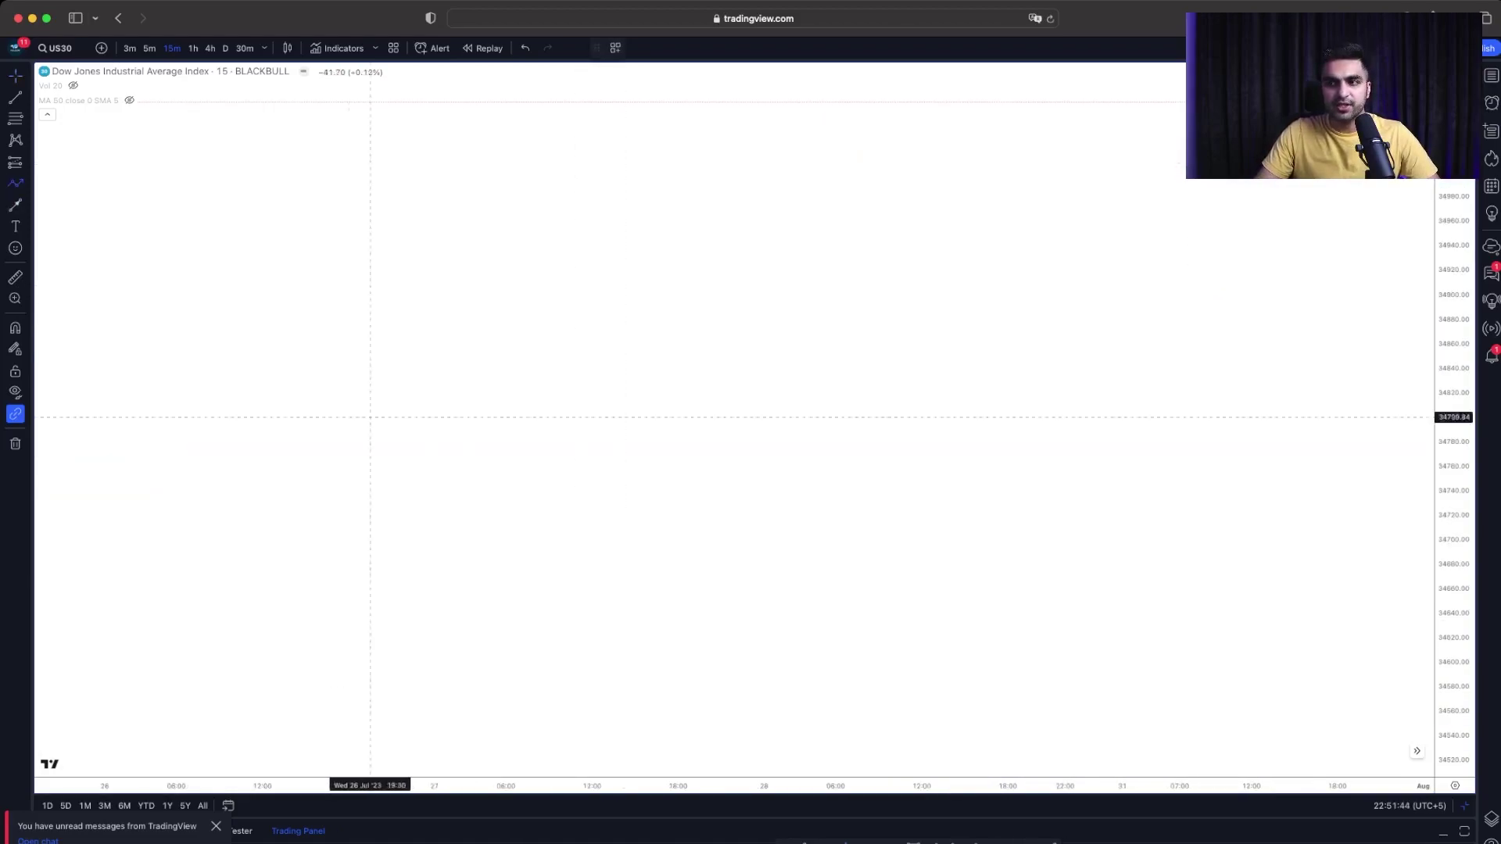
Start the path with the sharp drop from the upper left and the first rising swings
left_click(217, 157)
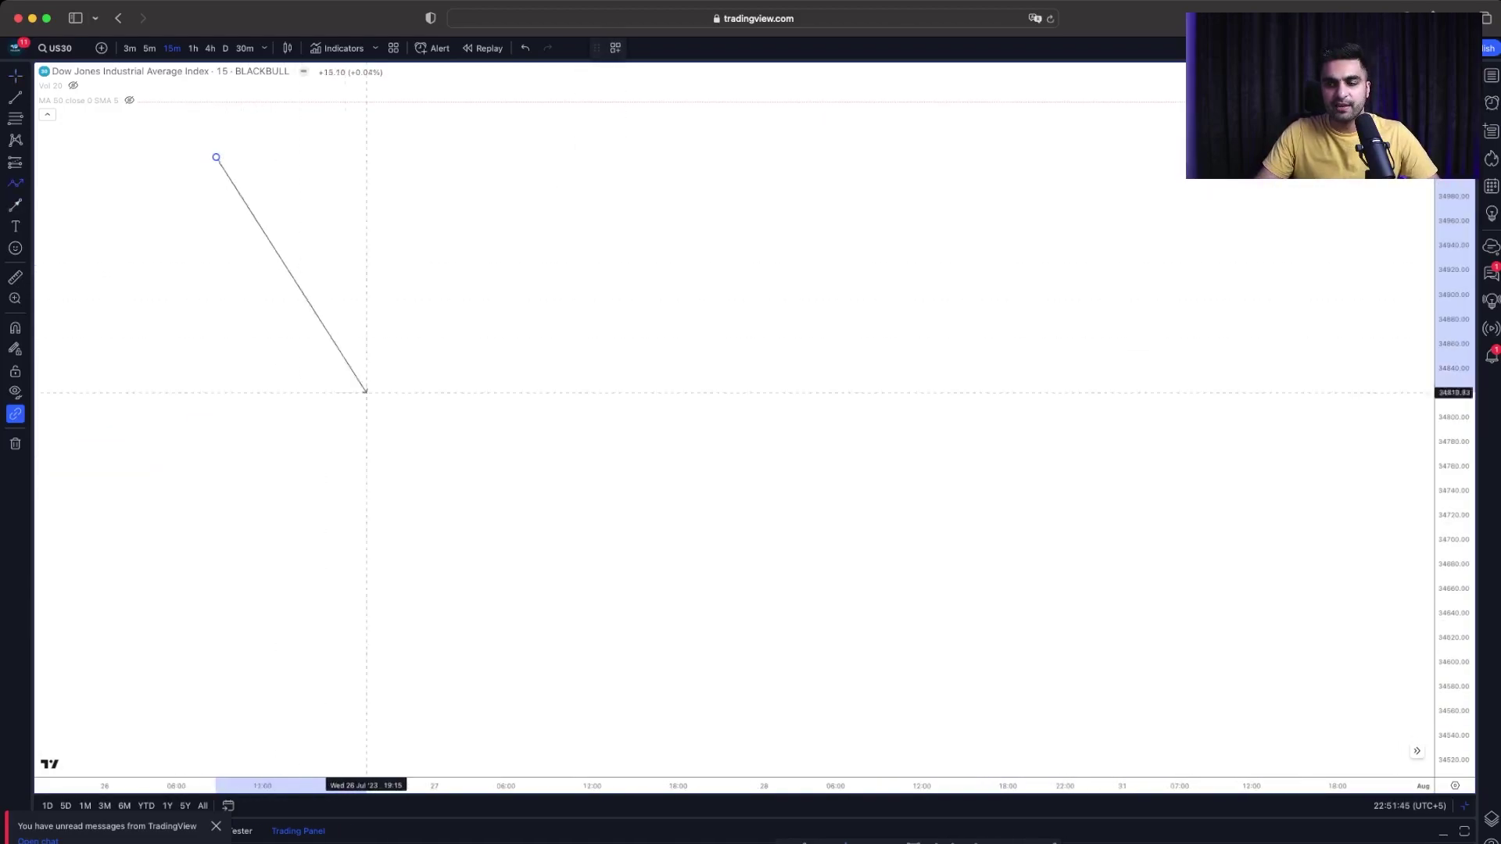
left_click(430, 639)
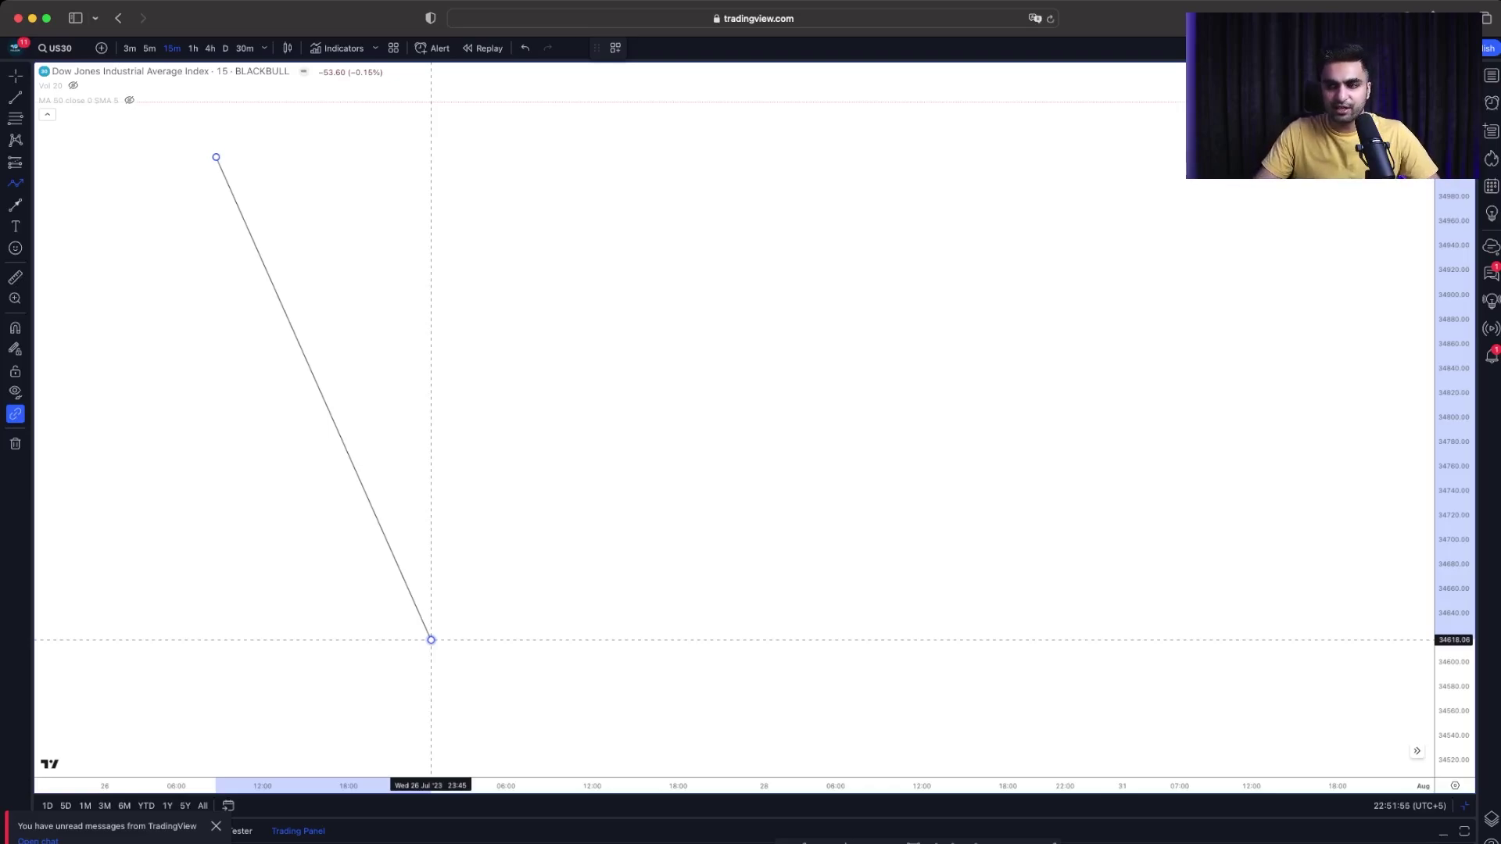
left_click(459, 561)
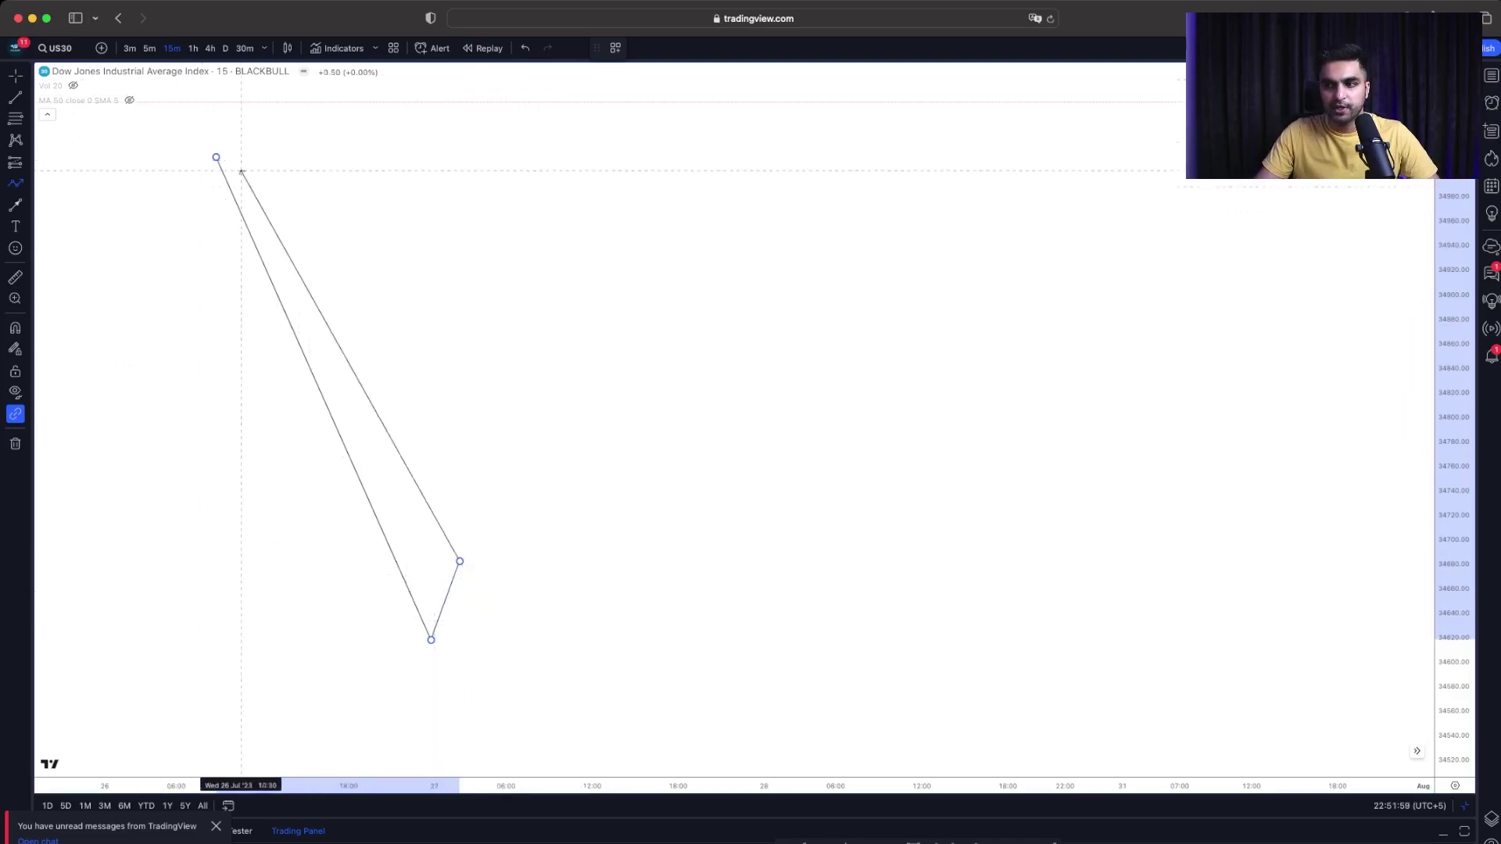
left_click(499, 604)
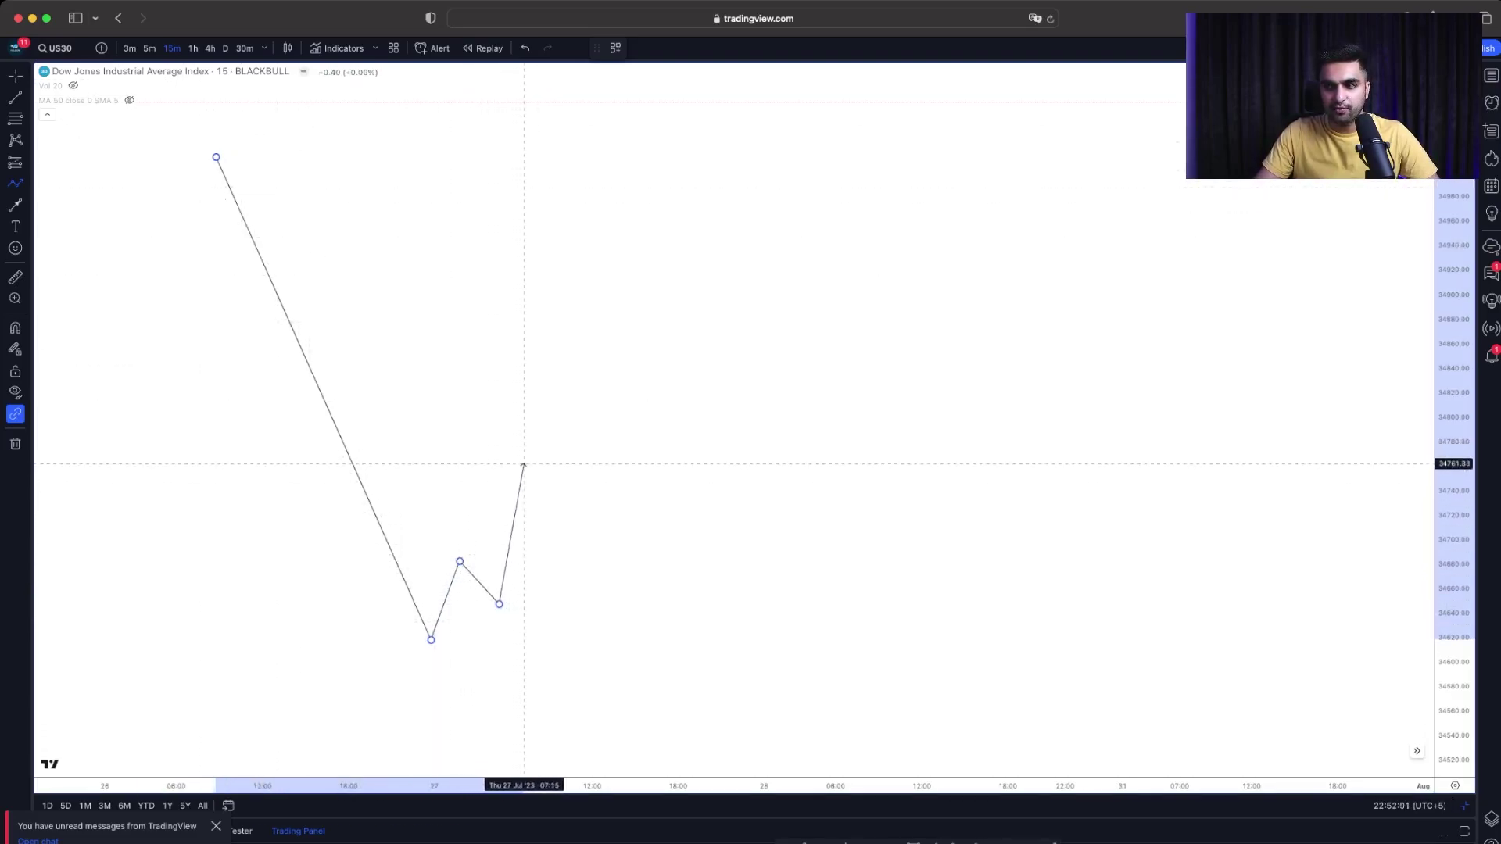
left_click(523, 464)
left_click(575, 555)
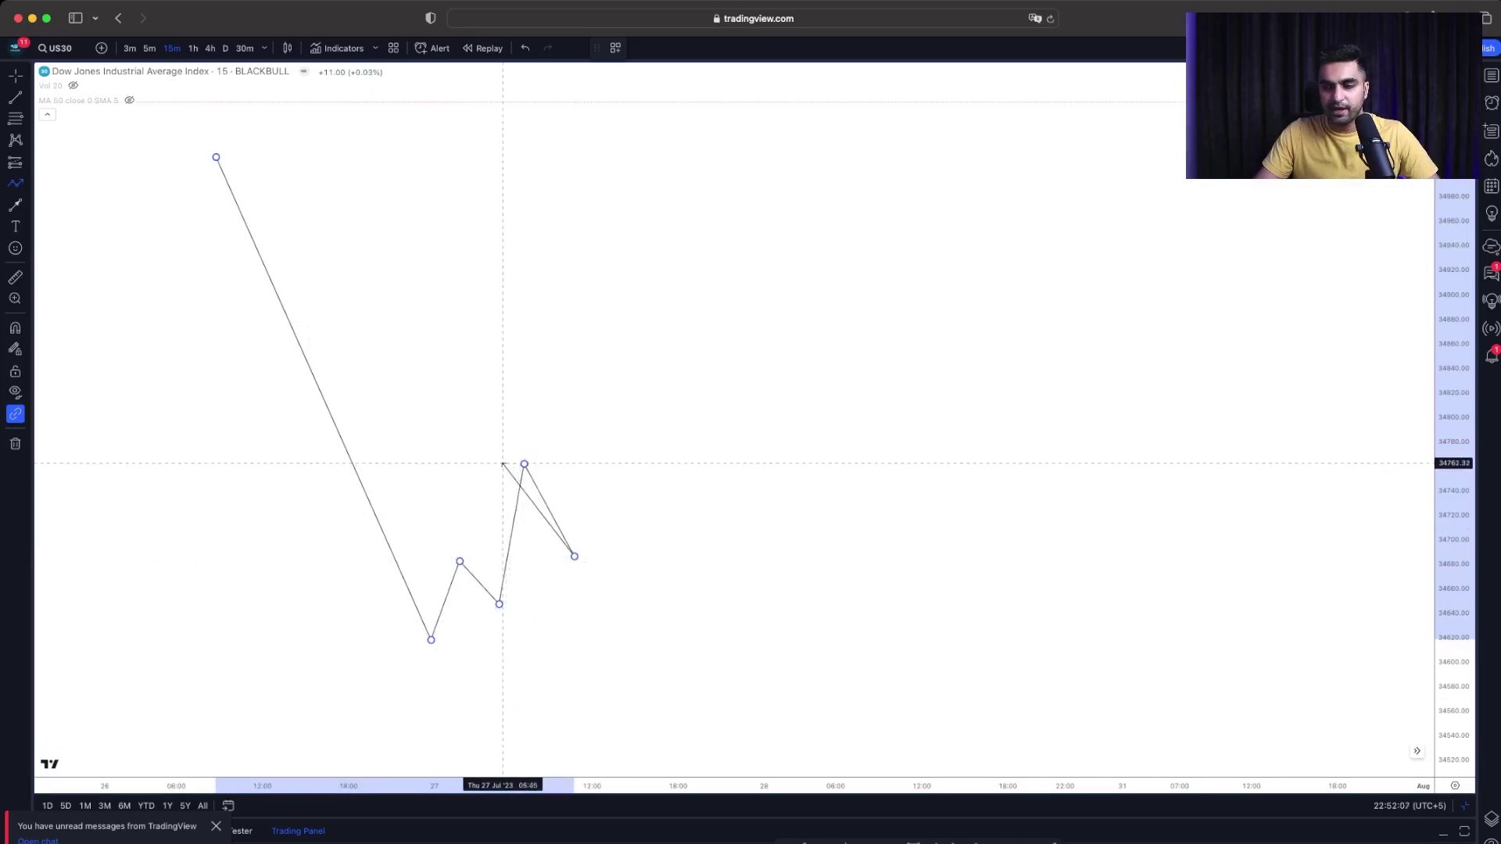
left_click(610, 479)
left_click(653, 509)
Continue the zigzag upward with higher highs and lows, ending on a pullback
left_click(667, 392)
left_click(721, 457)
left_click(728, 290)
left_click(768, 343)
left_click(796, 274)
left_click(846, 343)
left_click(879, 241)
left_click(936, 280)
left_click(954, 178)
left_click(997, 215)
left_click(1029, 135)
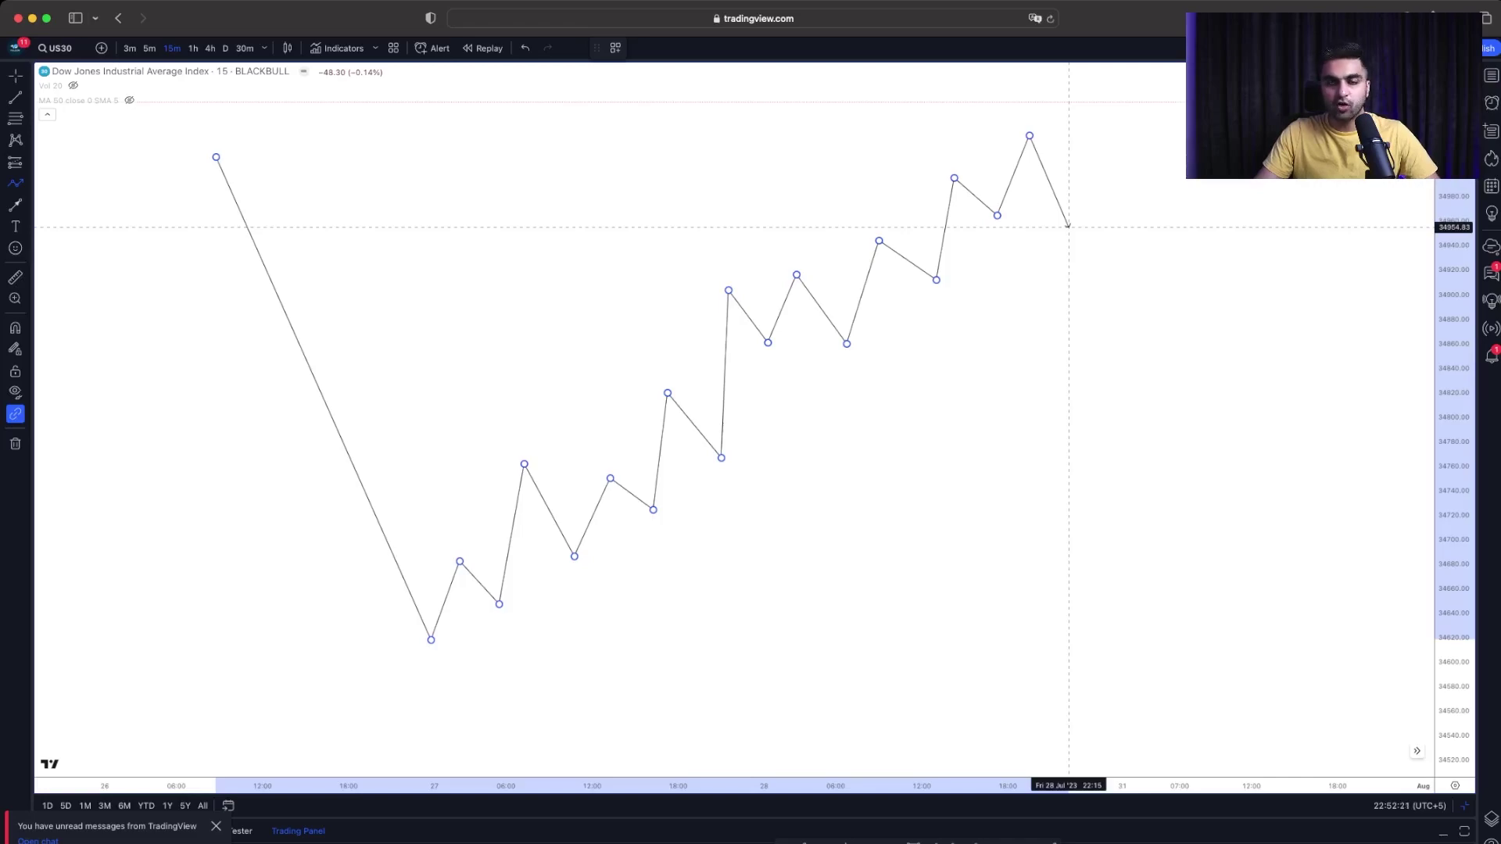
left_click(1072, 240)
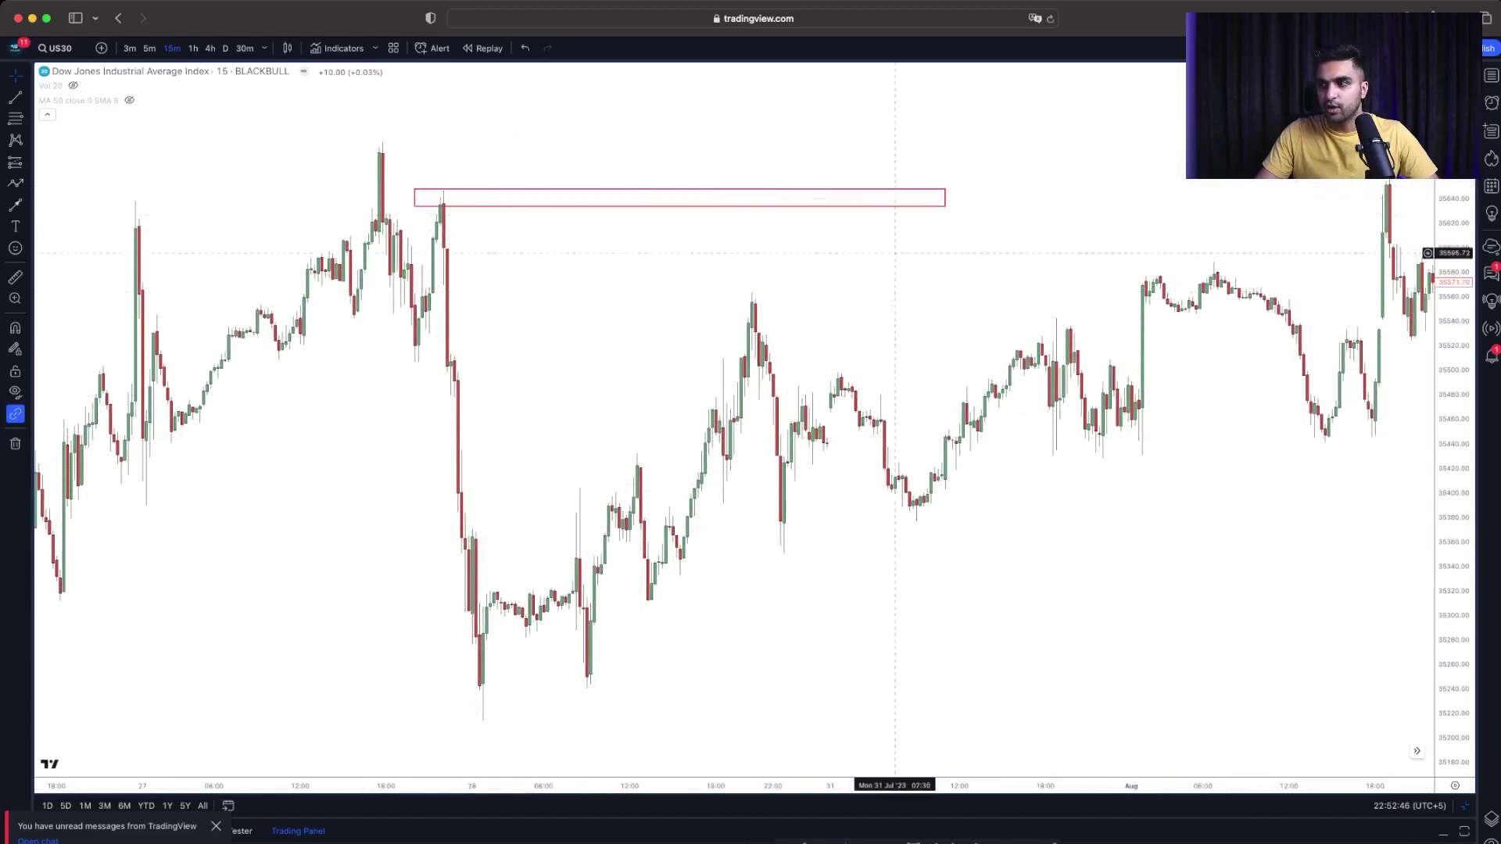
Extend the red supply rectangle rightward over the early-August retest of the 27 July high
left_click_drag(946, 198, 1421, 197)
left_click_drag(1282, 148, 1024, 139)
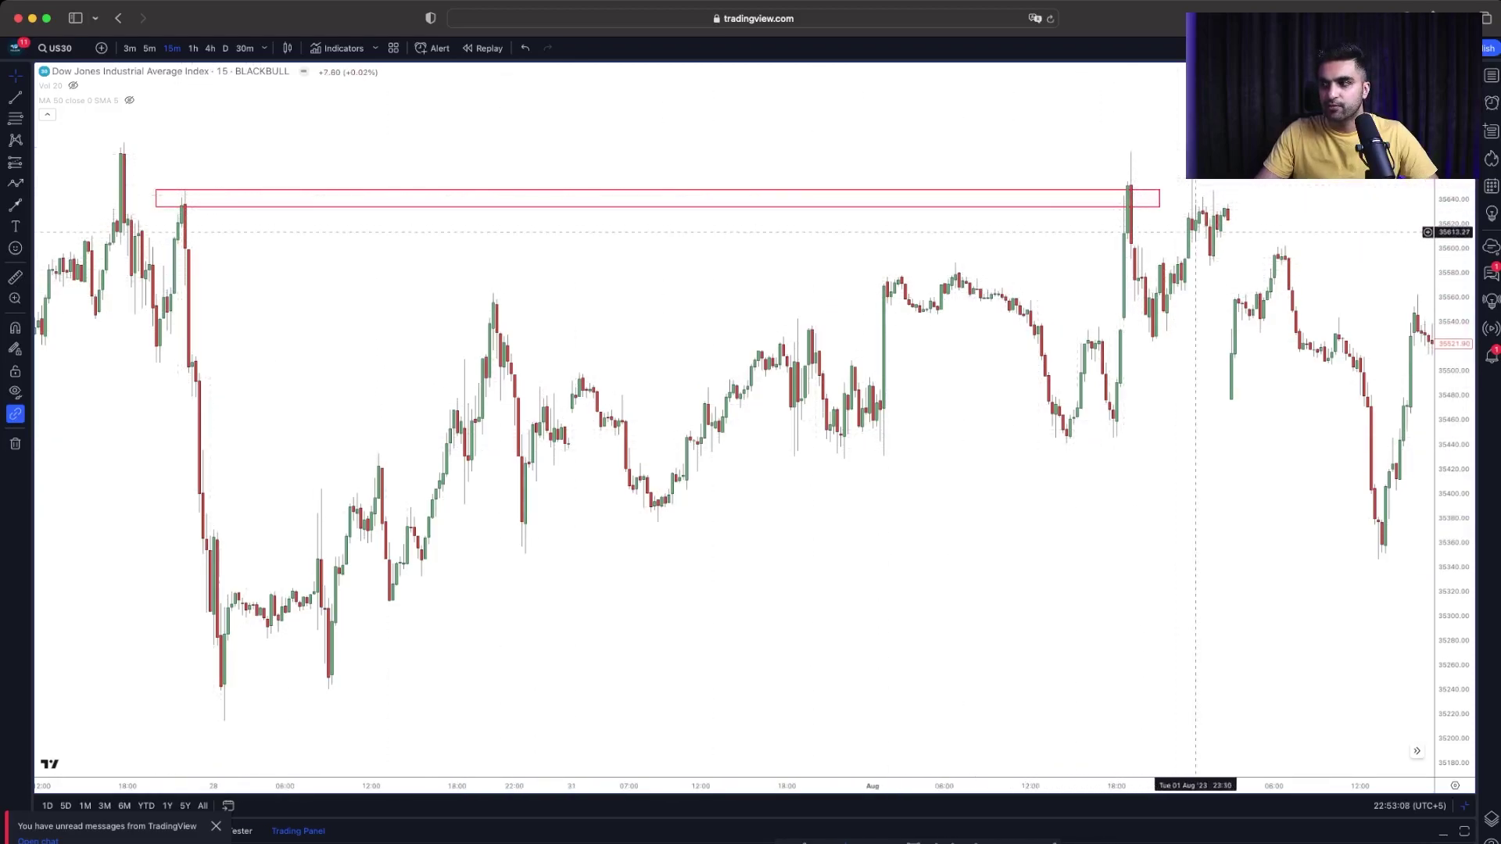
left_click(1159, 198)
left_click_drag(1159, 198, 1259, 198)
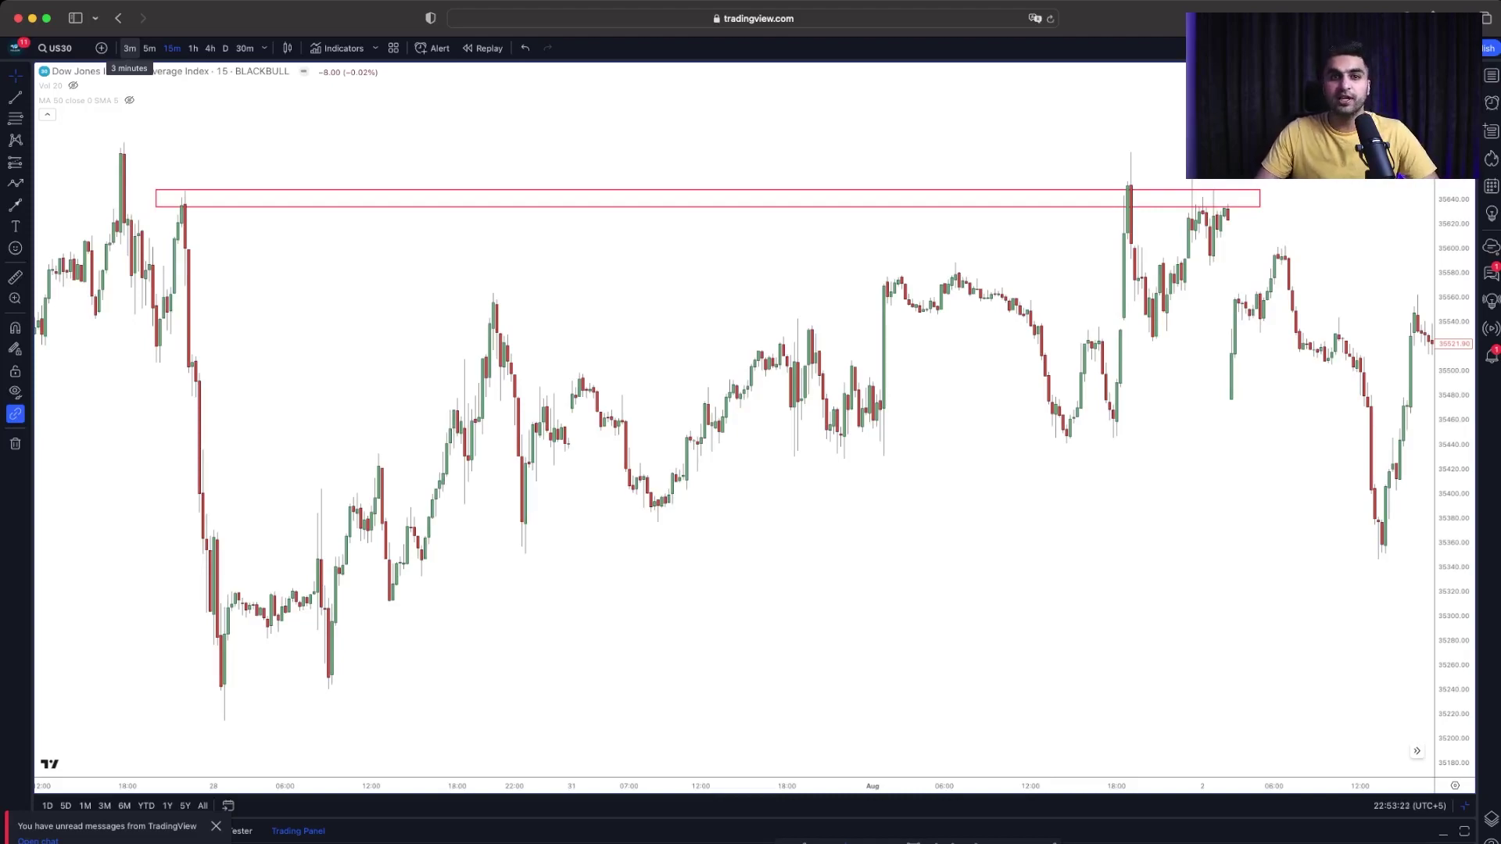
Switch to 3-minute candles and place red down arrows above the two supply-zone rejections
left_click(129, 48)
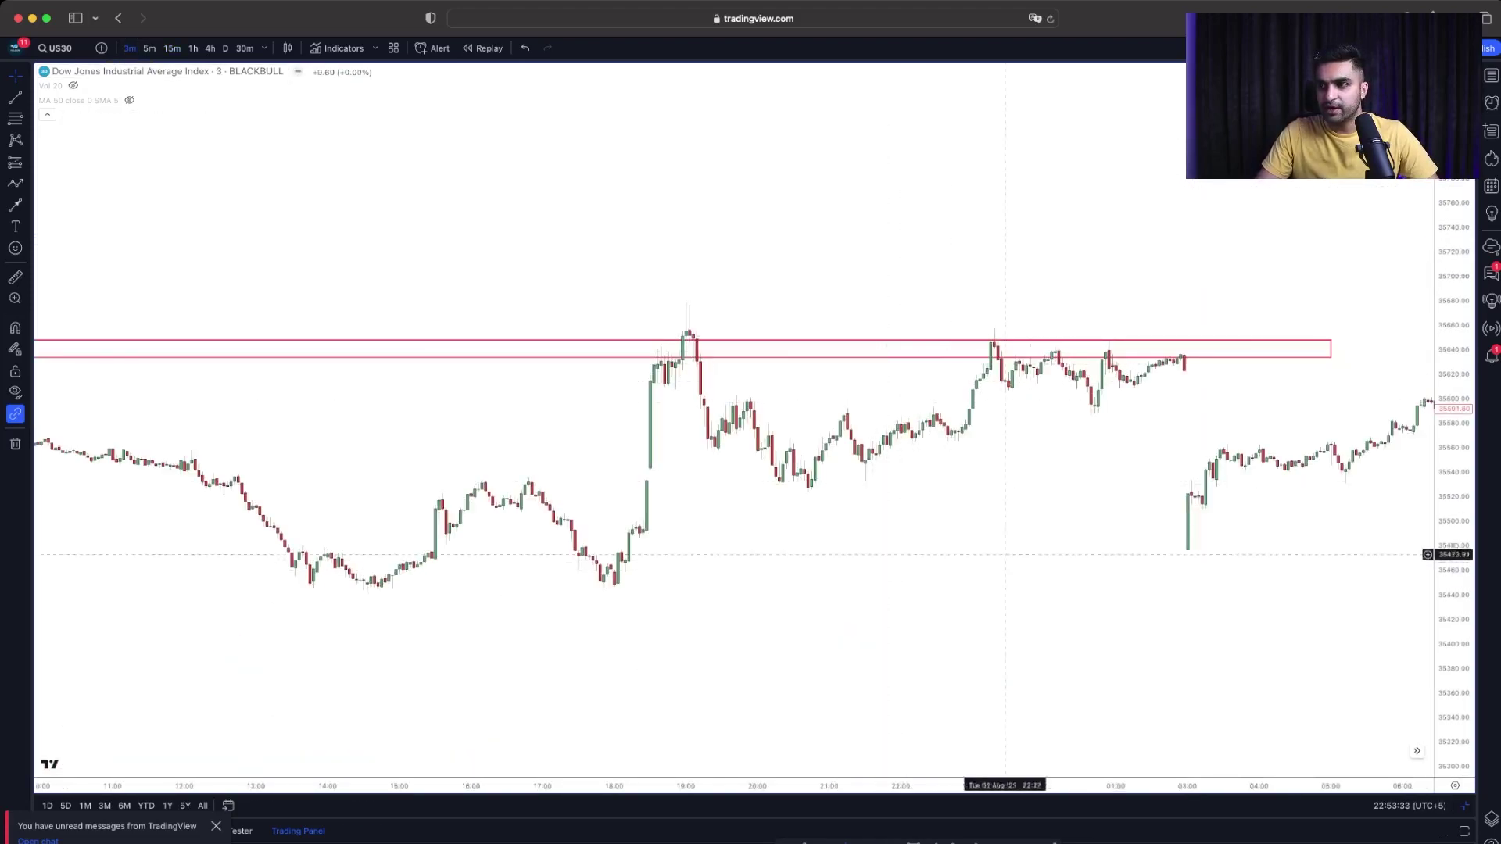
scroll(904, 275, "right", 3)
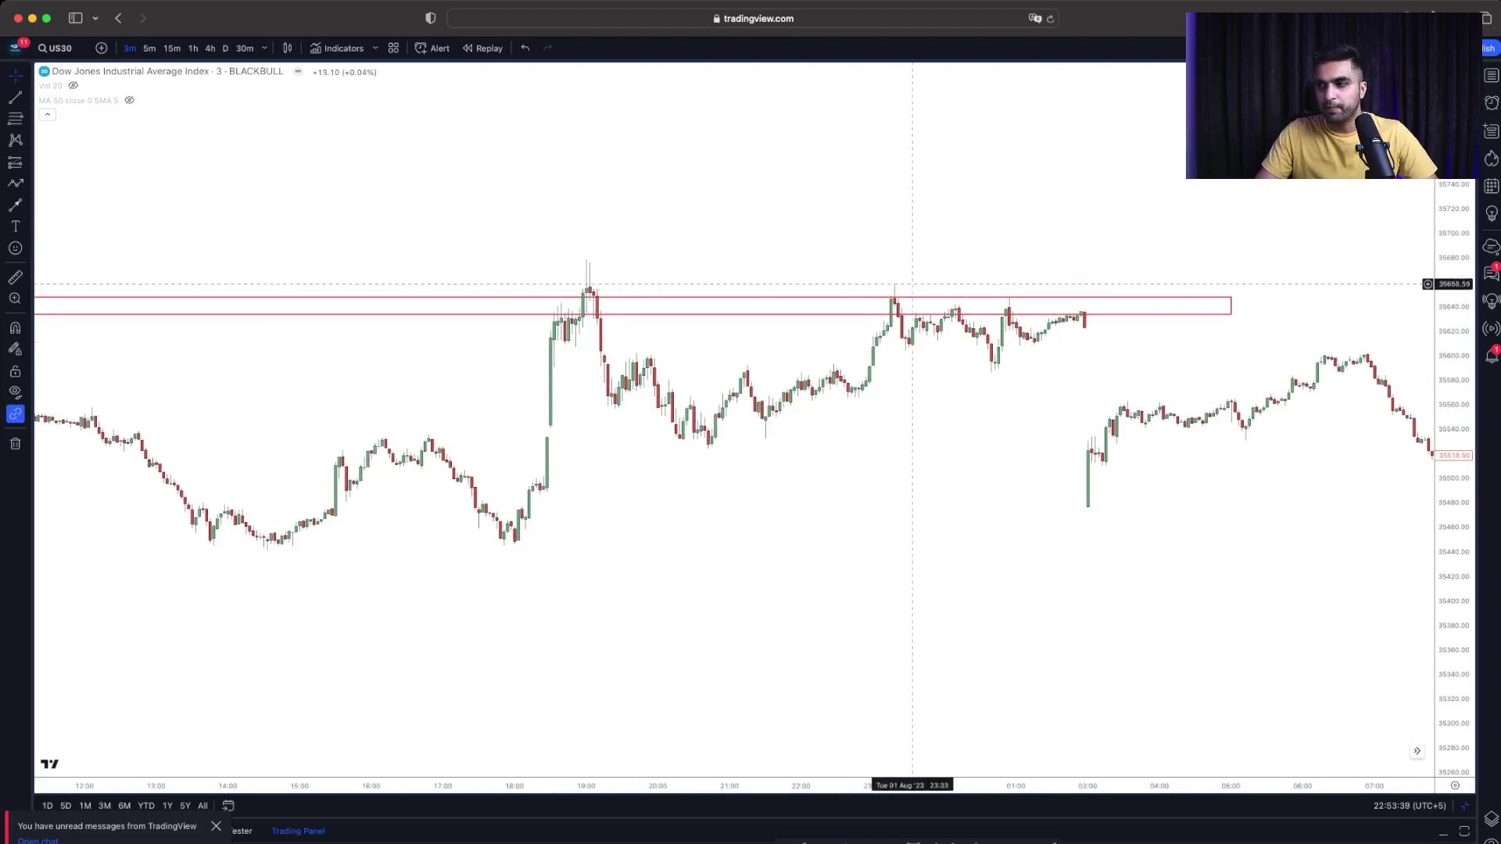
scroll(915, 328, "right", 2)
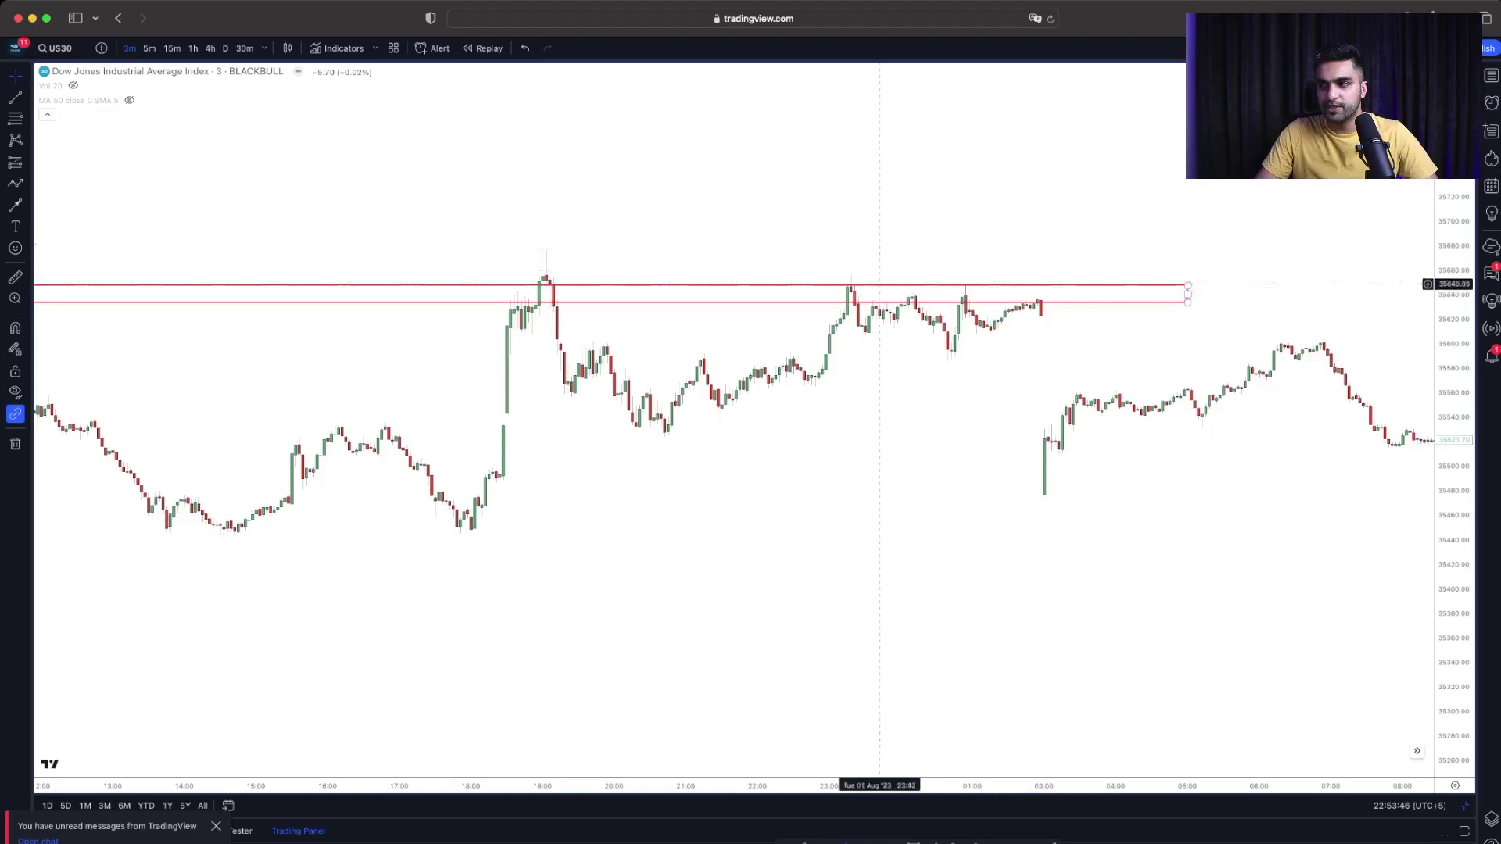
left_click(850, 255)
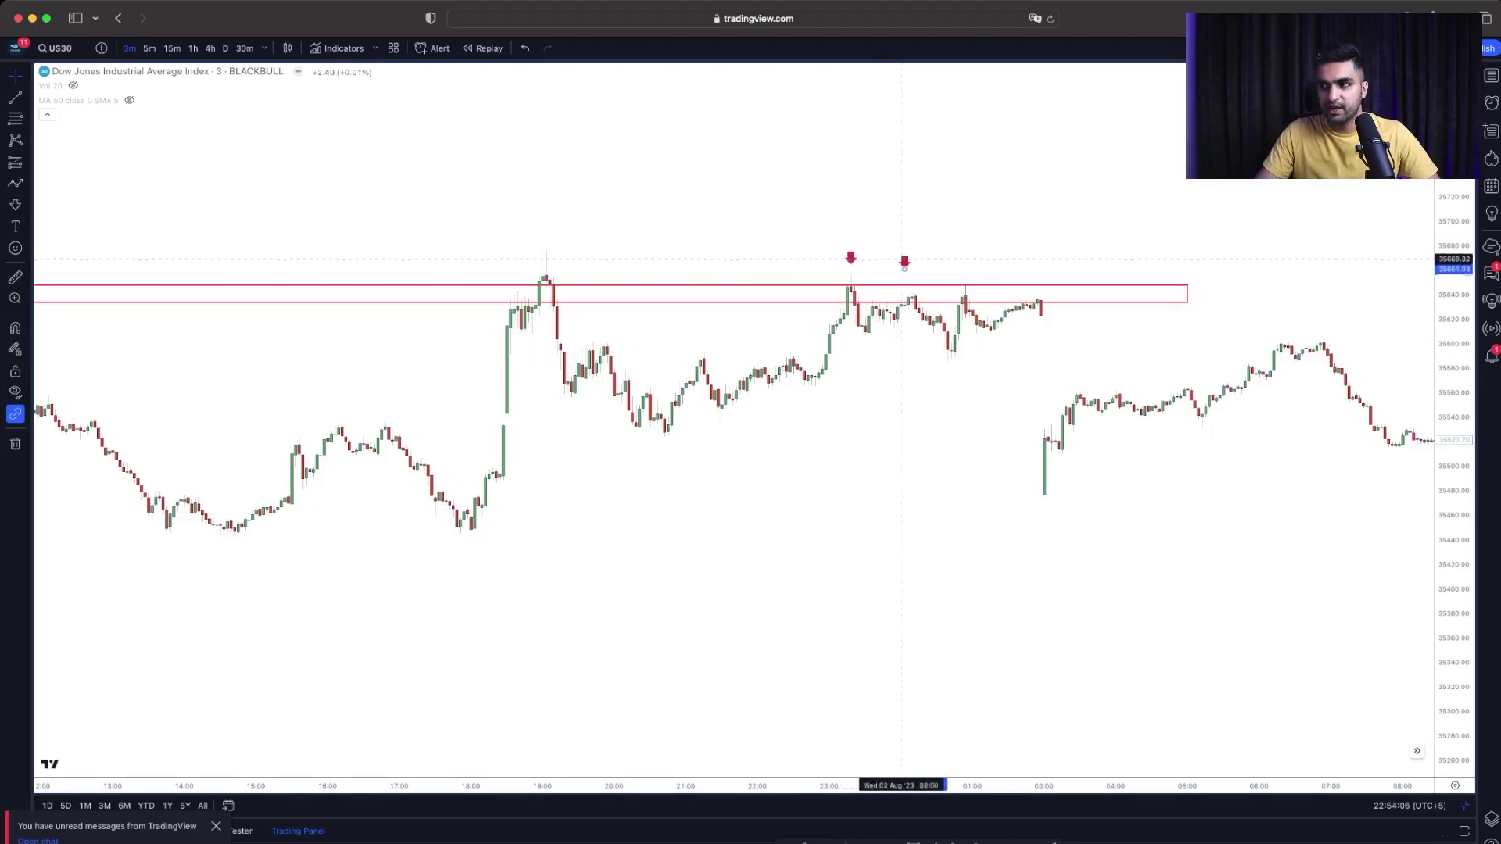
left_click(911, 258)
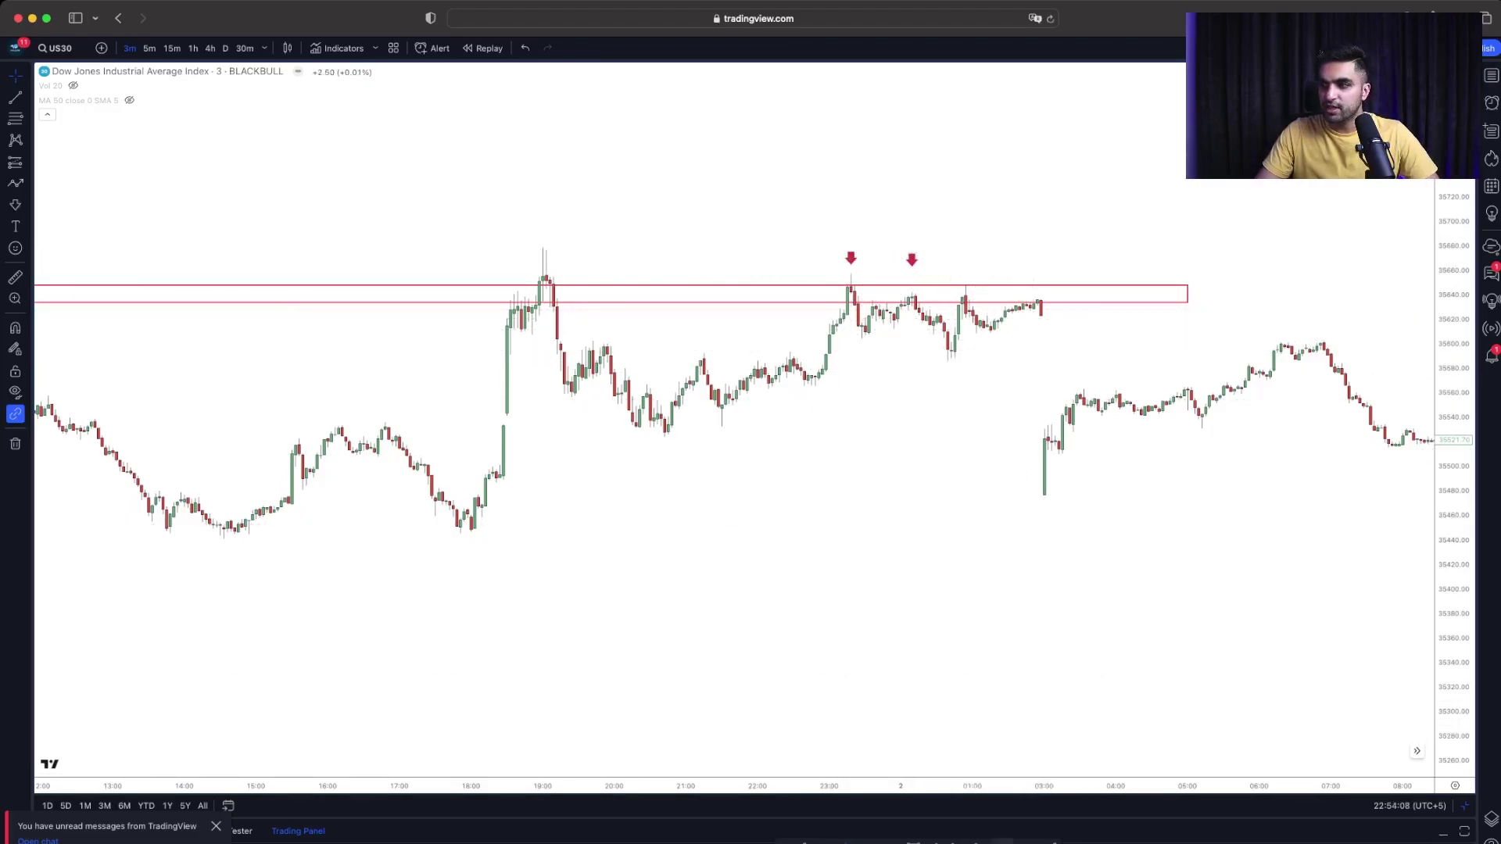
Place a short position at the second entry, stop above the zone, widened to the August drop
left_click(916, 310)
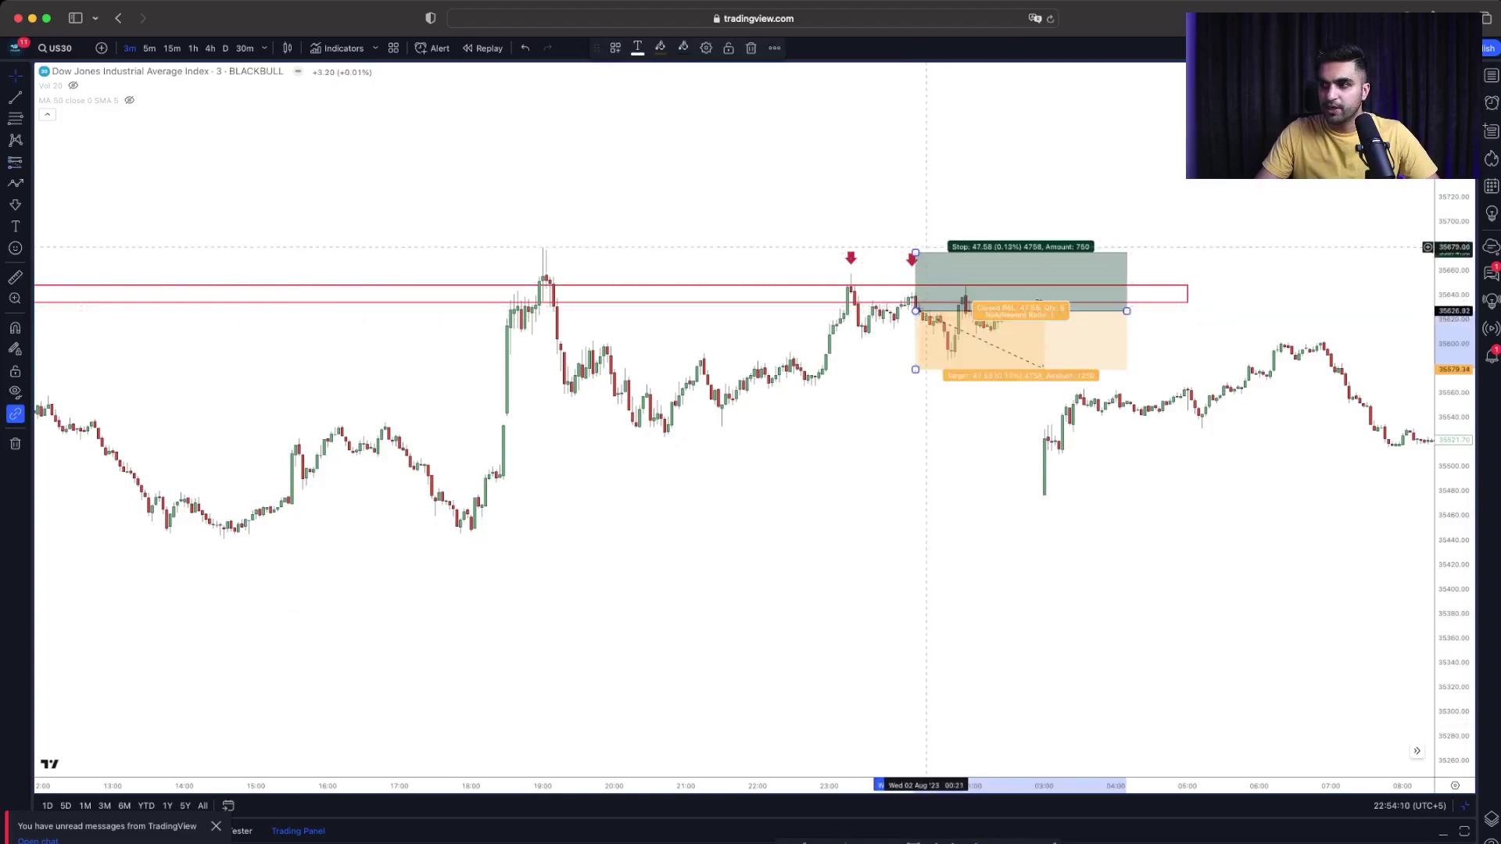
left_click_drag(915, 237, 916, 213)
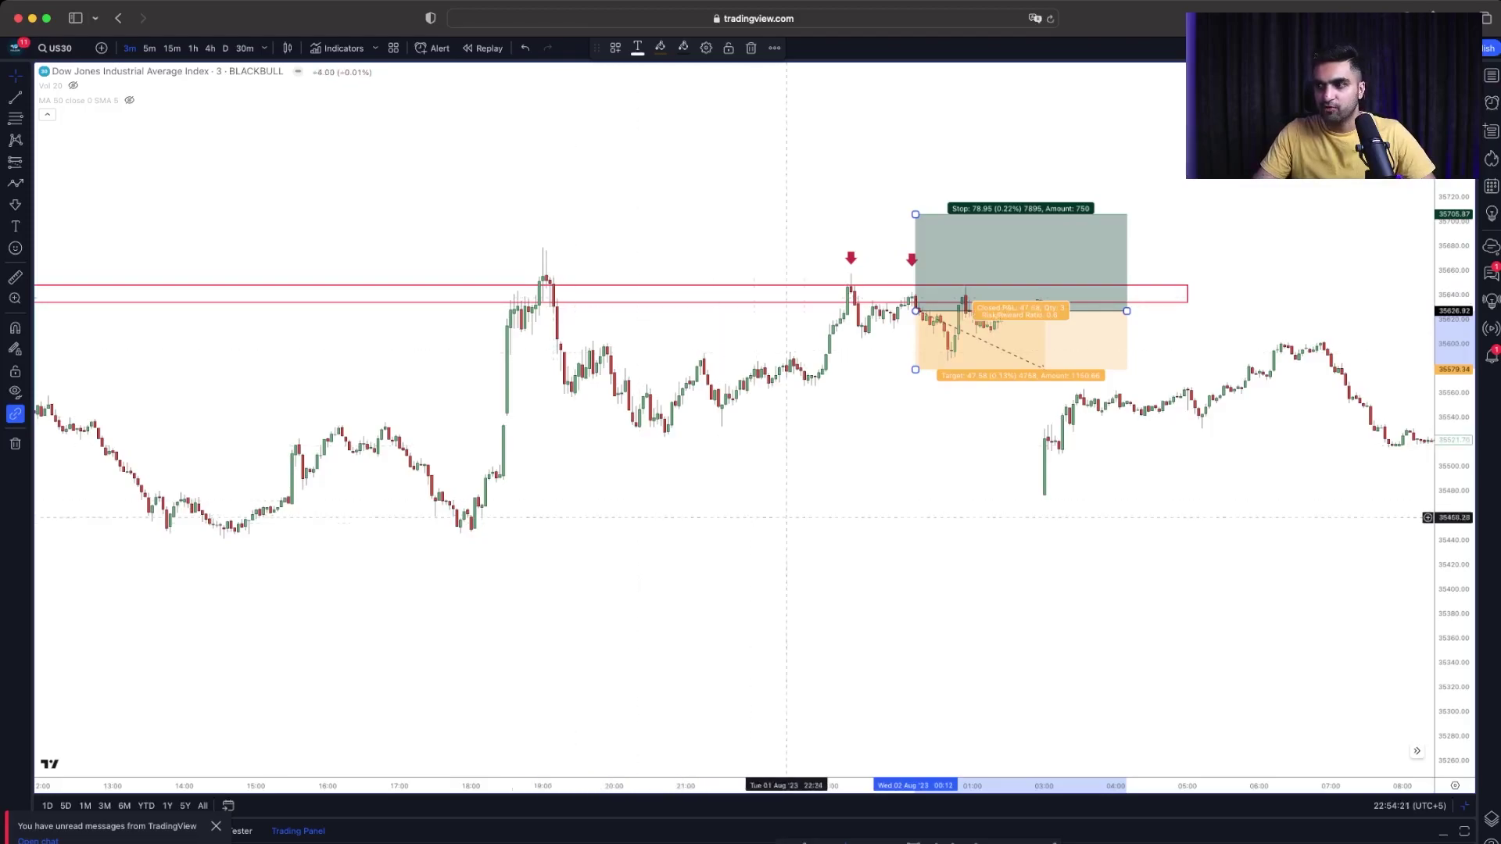
mouse_move(930, 407)
left_mouse_down()
mouse_move(832, 375)
mouse_move(698, 382)
mouse_move(684, 349)
mouse_move(684, 573)
mouse_move(741, 579)
left_mouse_up()
scroll(740, 580, "down", 3)
left_click_drag(848, 287, 1178, 287)
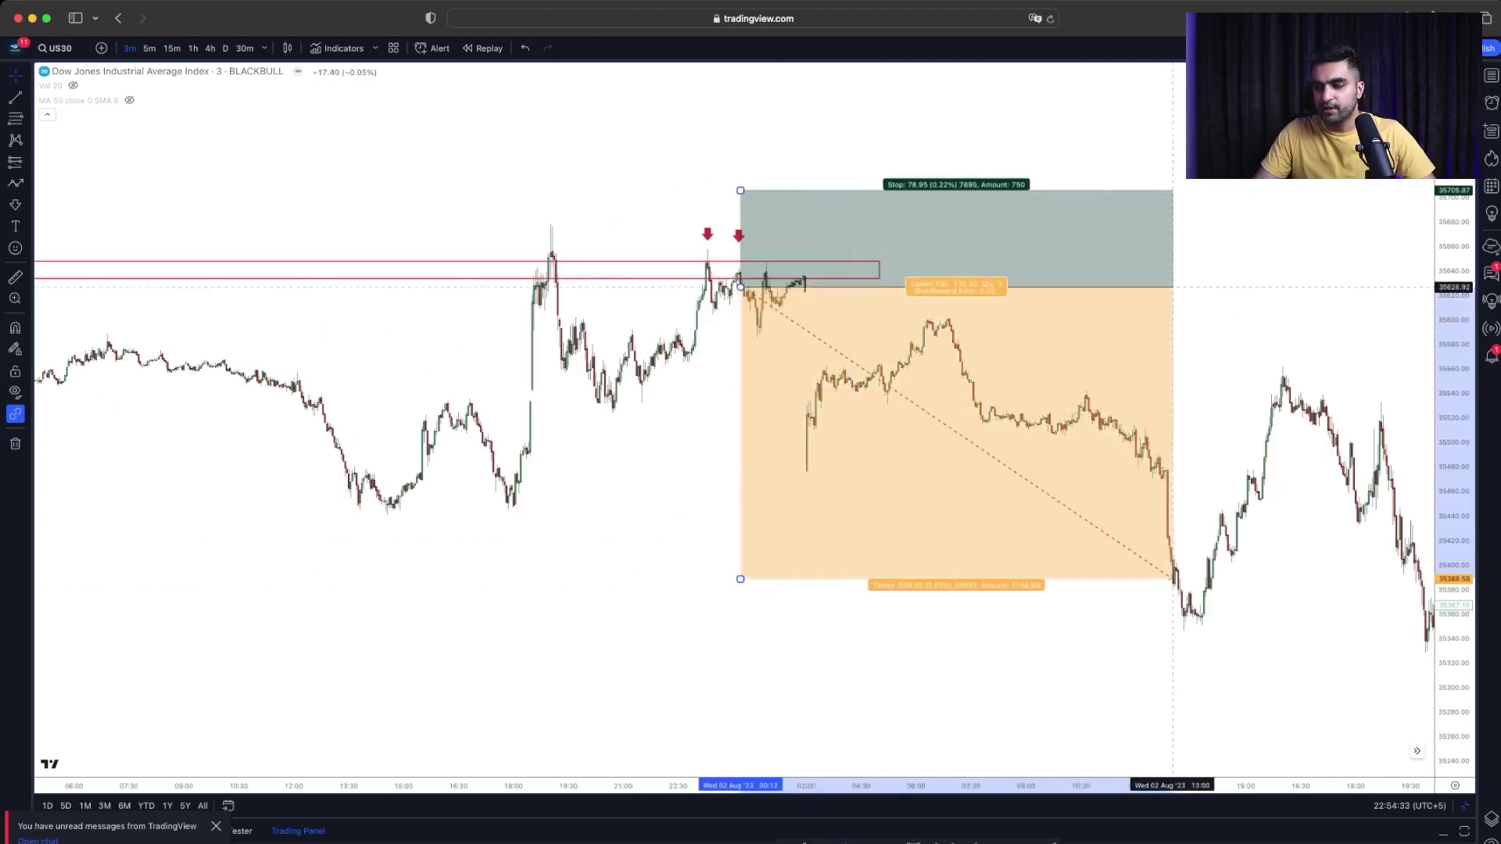
left_click(652, 476)
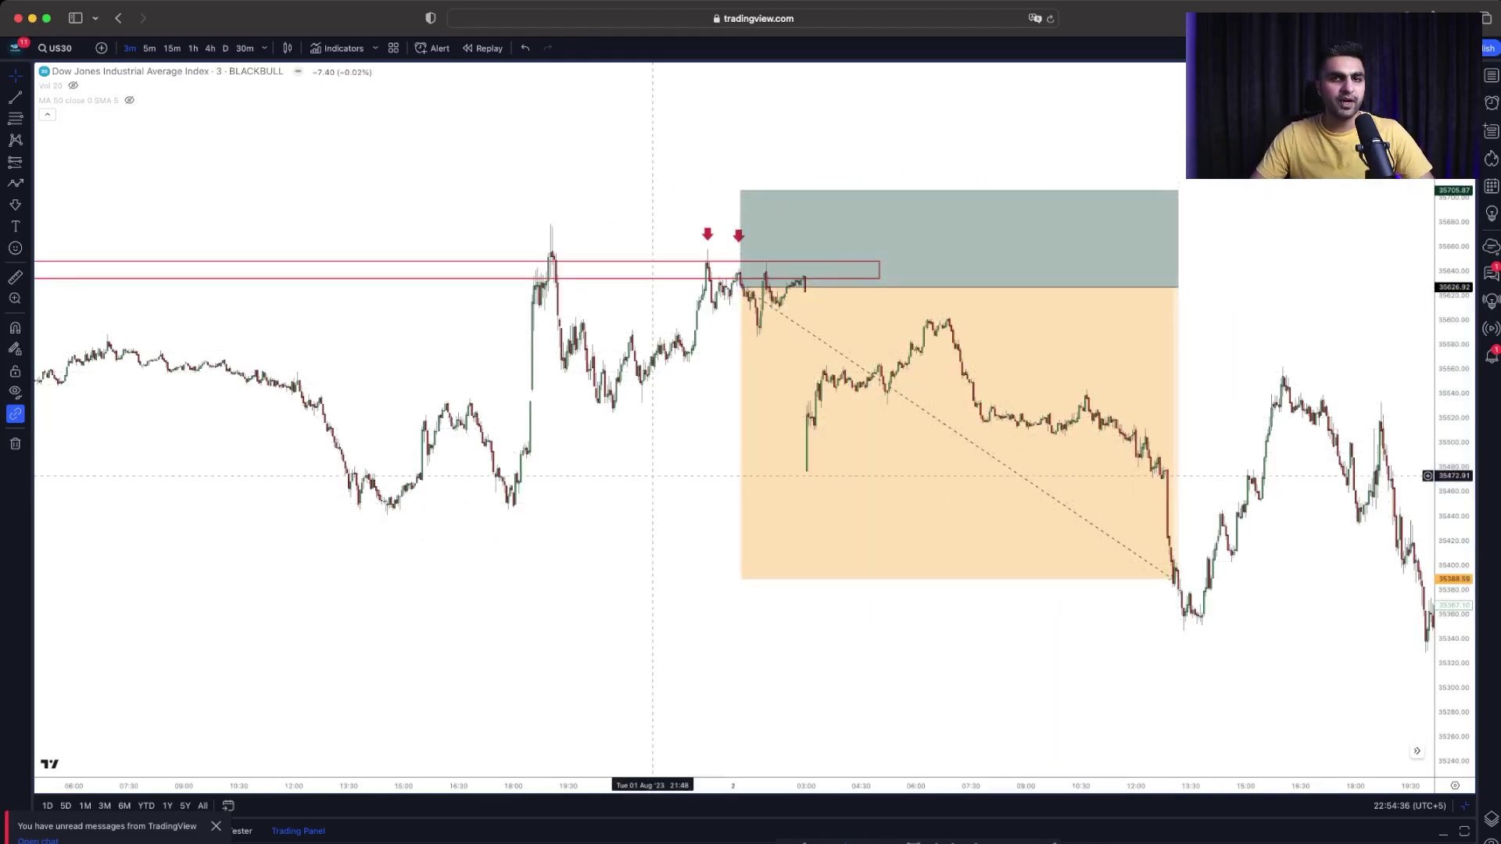